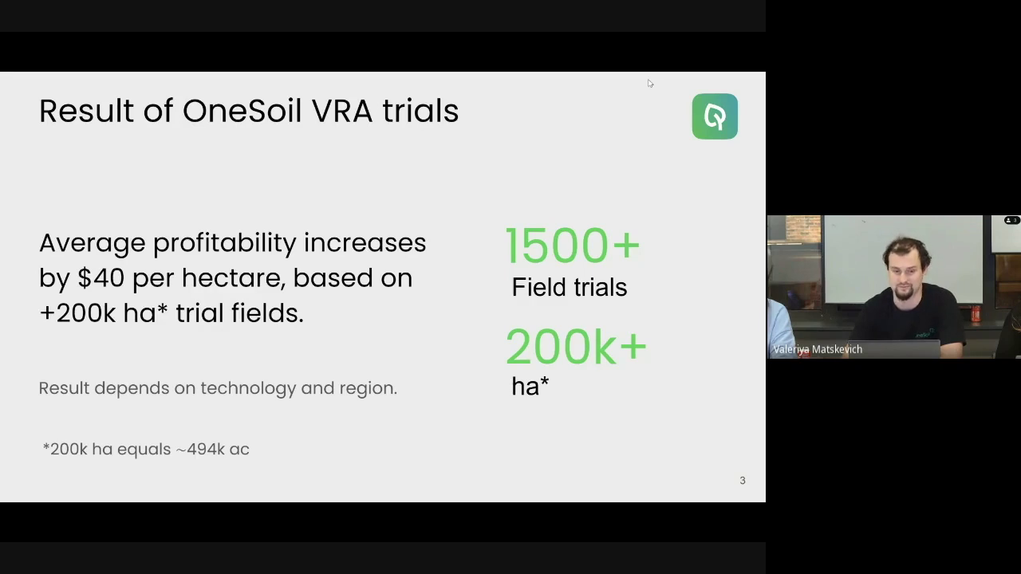
Step: Switch to OneSoil Yield and examine the 3. Corn VRA field report: productivity, zone stability, soil brightness and relief
key("alt+Tab")
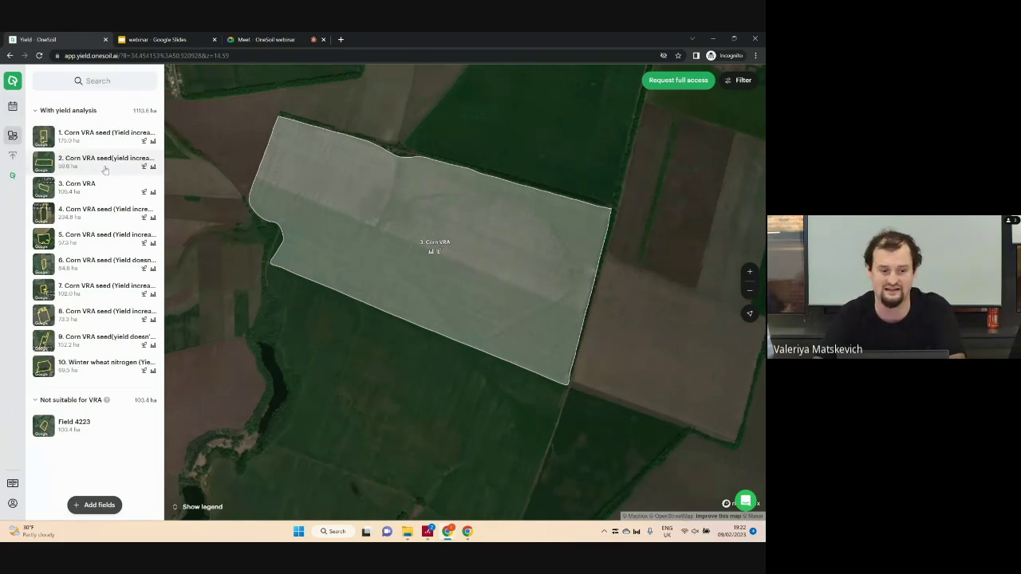
left_click(89, 187)
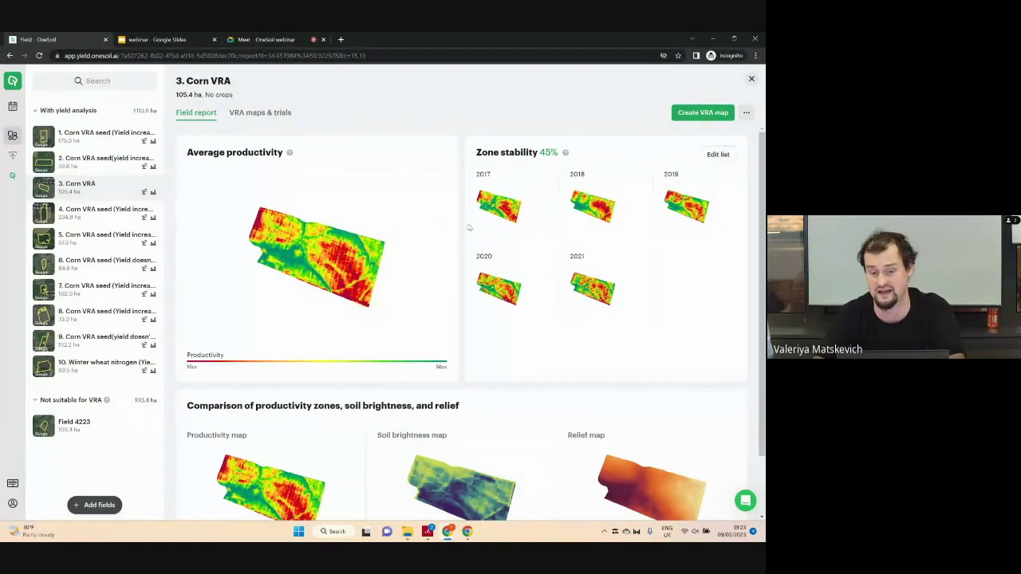
scroll(355, 293, "down", 1)
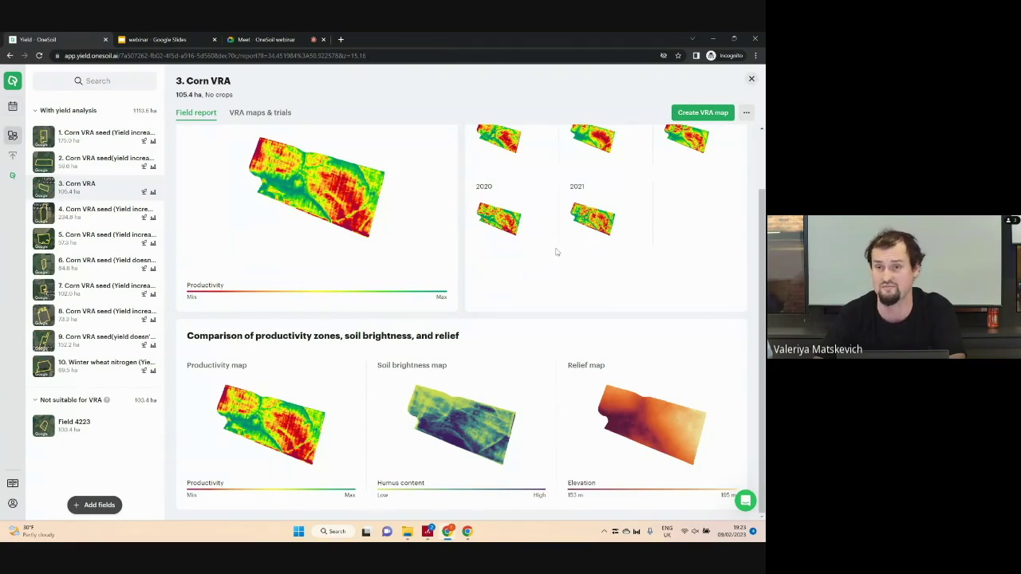
scroll(559, 294, "up", 2)
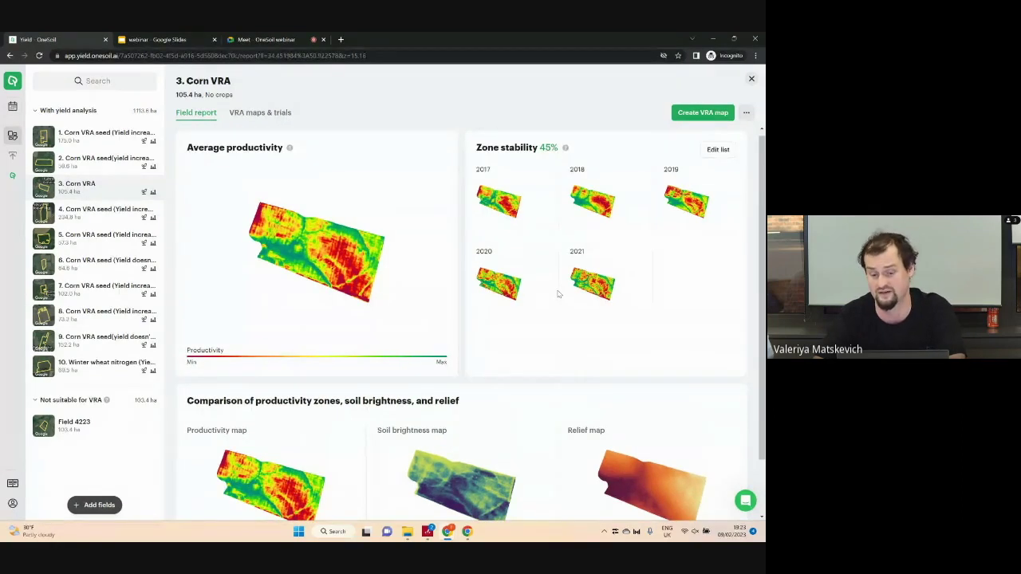
scroll(558, 294, "down", 2)
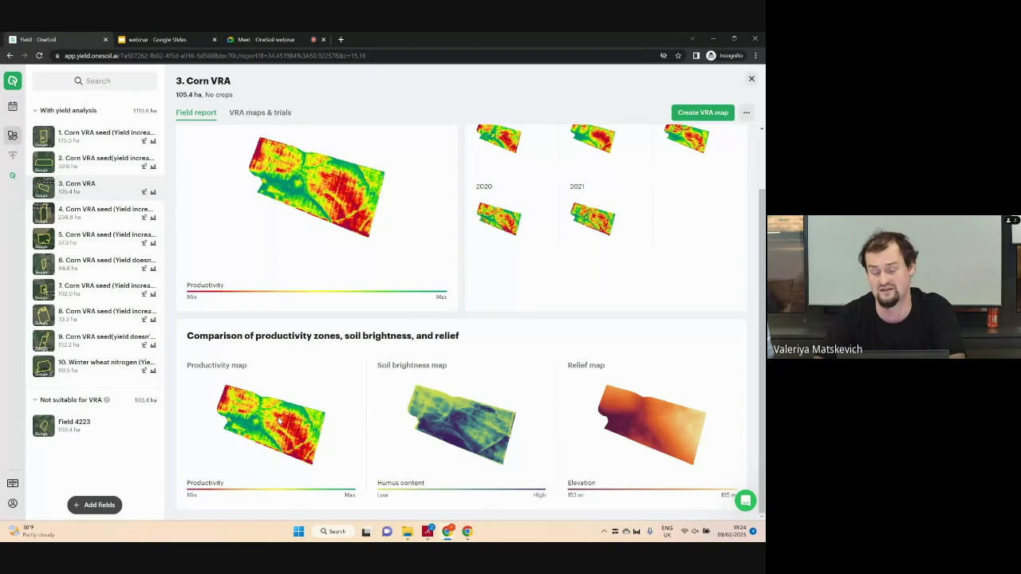
scroll(547, 264, "up", 1)
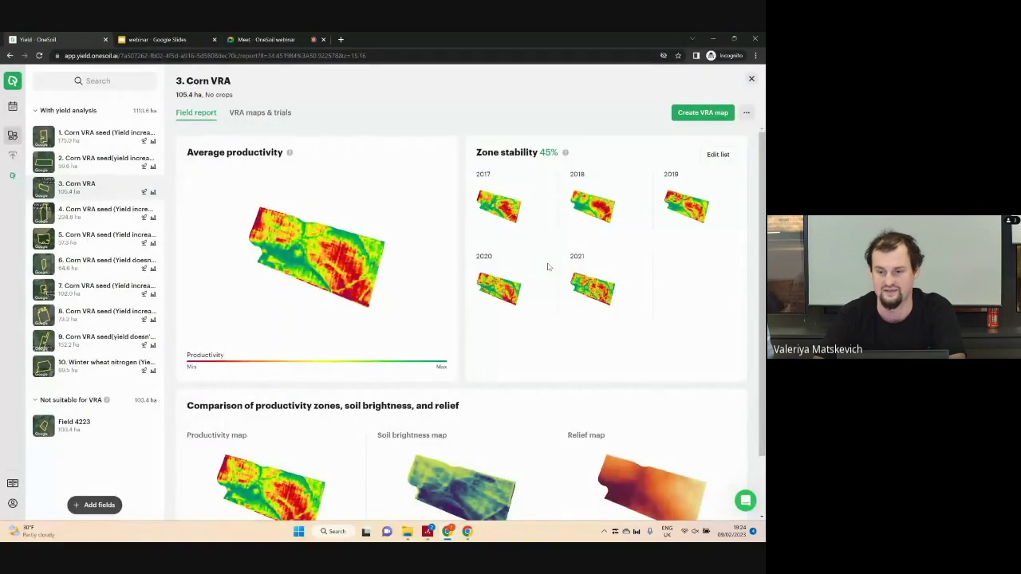
Step: Create a fertilizer application VRA map for the field with variety dks4014 and input name urea
left_click(701, 114)
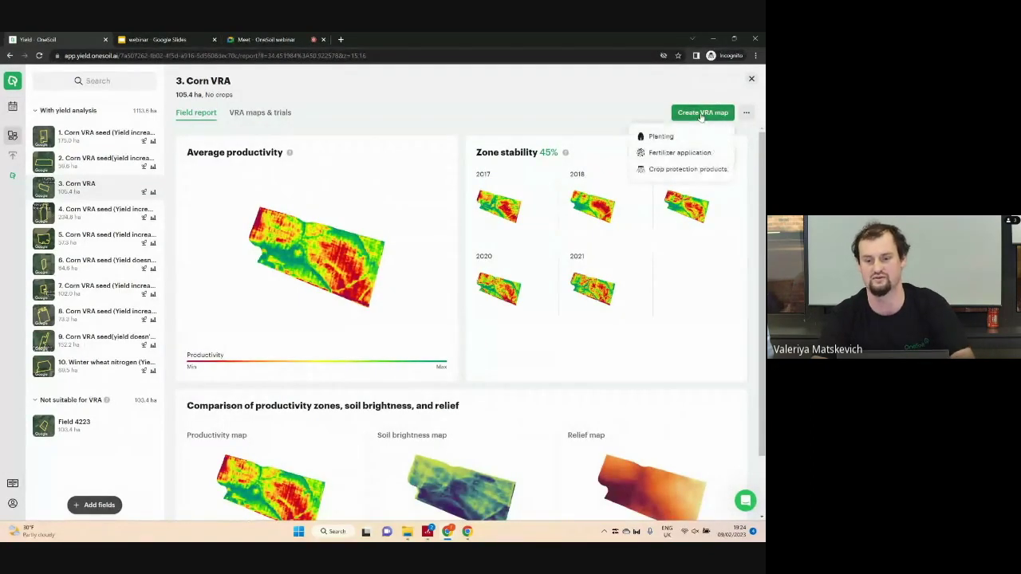
left_click(678, 154)
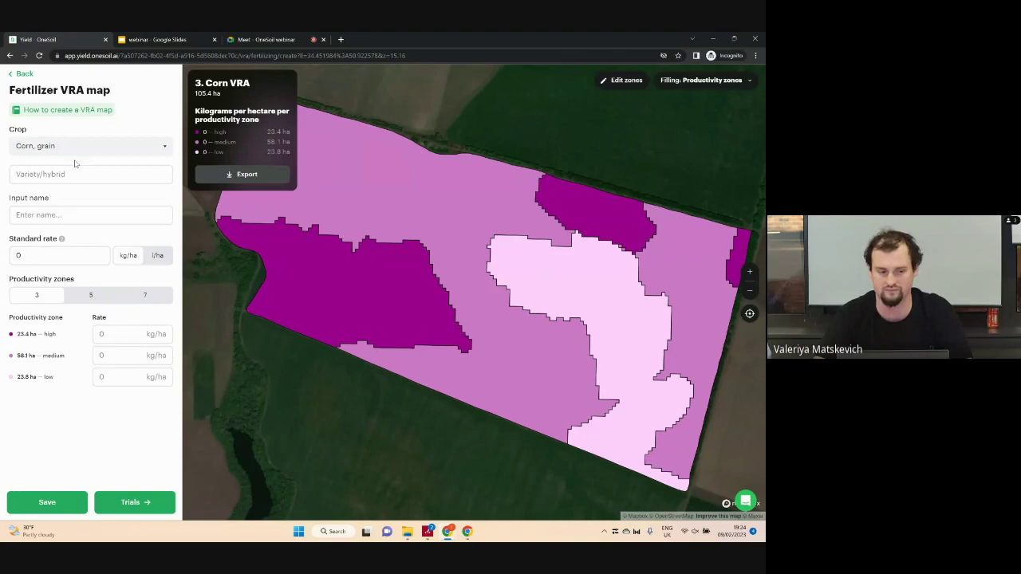
left_click(55, 177)
type("dk")
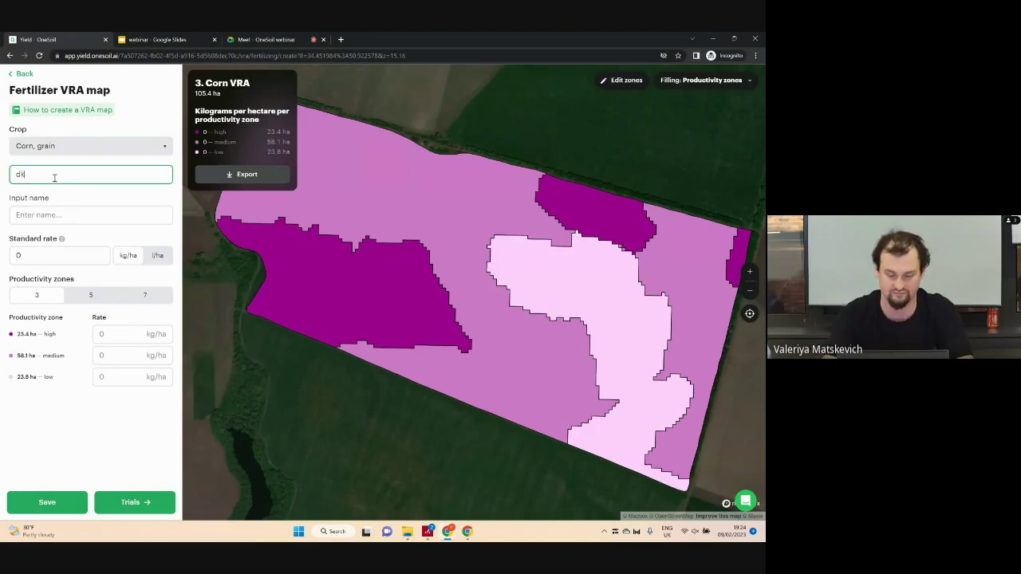
type("s4014")
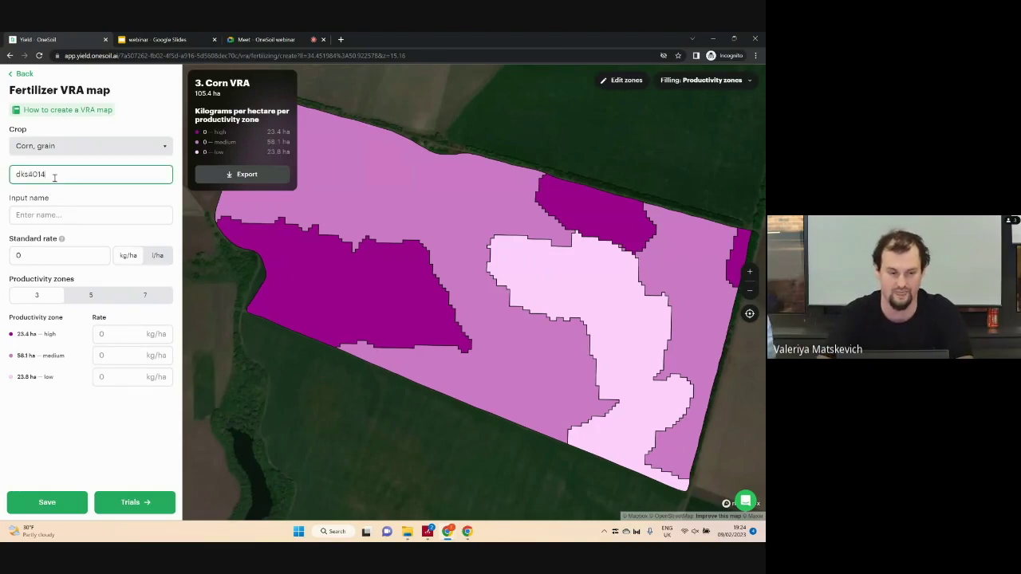
left_click(45, 215)
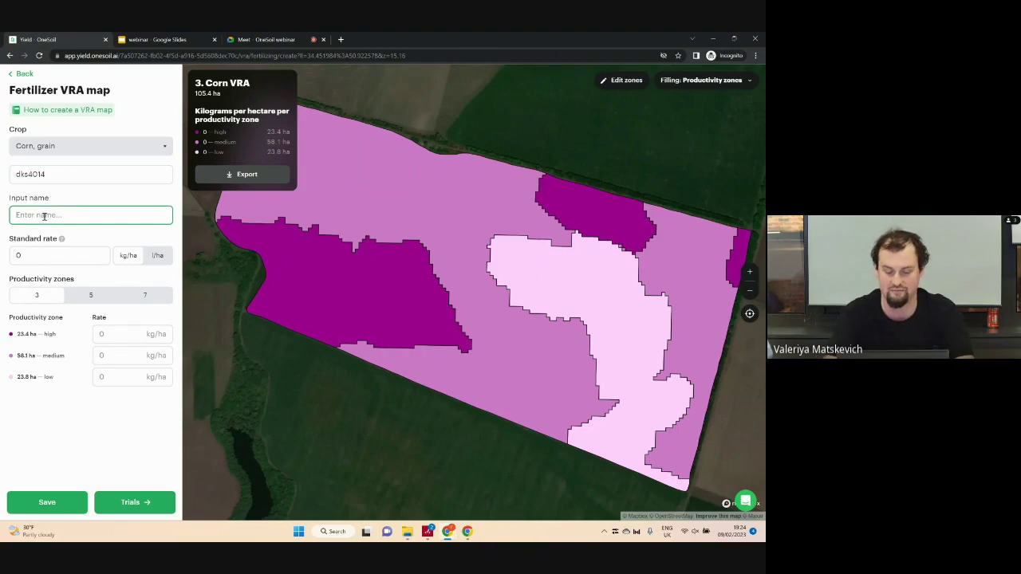
type("urea")
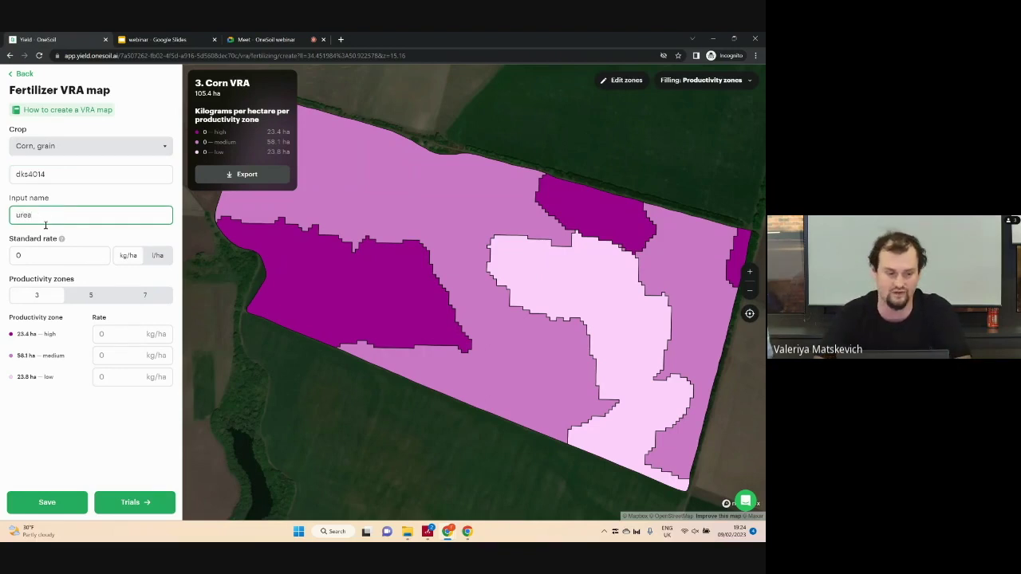
Step: Set the standard rate to 250 kg/ha, with 350 kg/ha for the high and 150 kg/ha for the low productivity zone
left_click(43, 254)
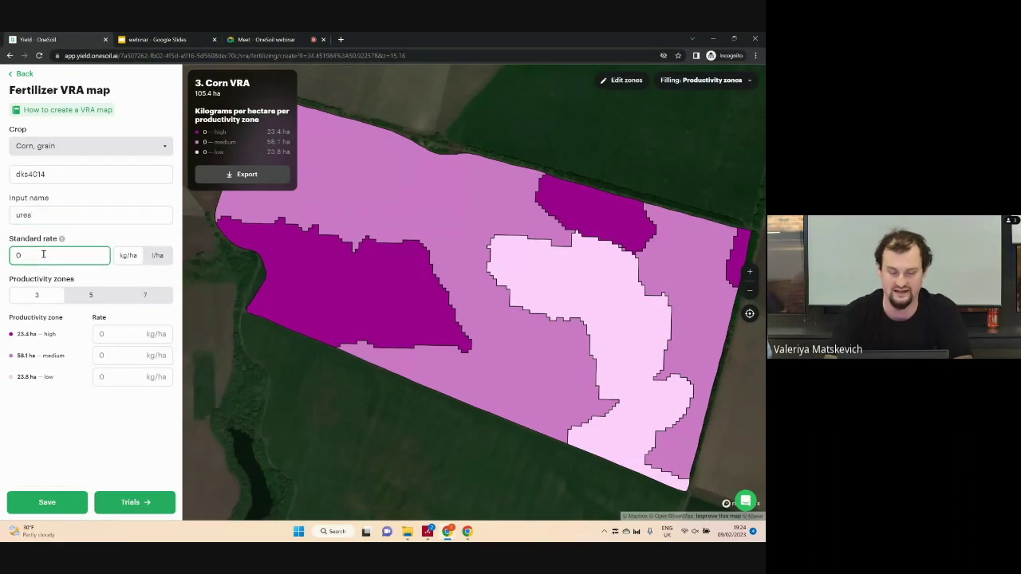
type("250")
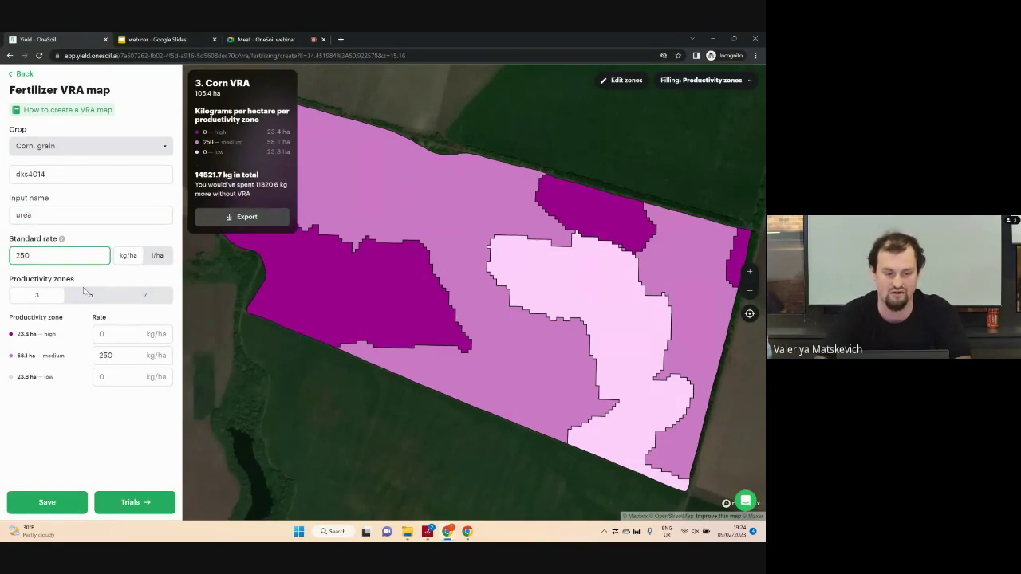
left_click(104, 333)
type("35")
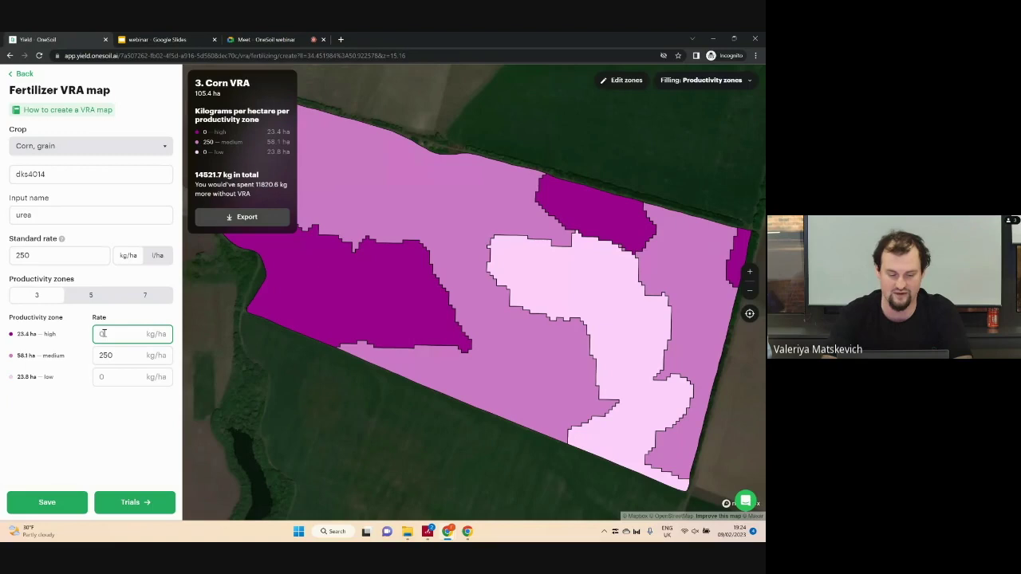
type("0")
left_click(102, 377)
type("150")
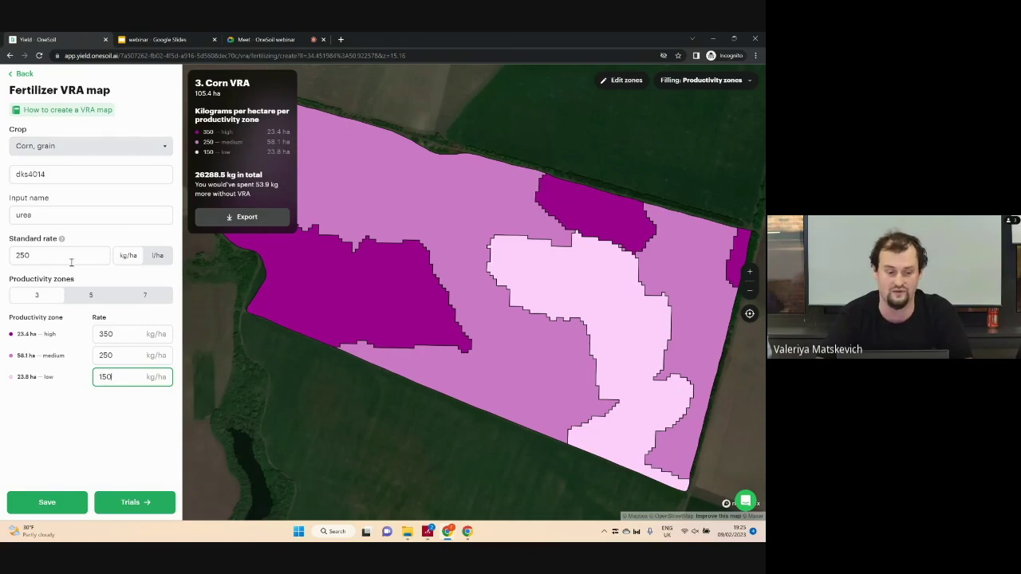
Step: Try dividing the field into 5 and 7 productivity zones and return to 3 zones
left_click(91, 296)
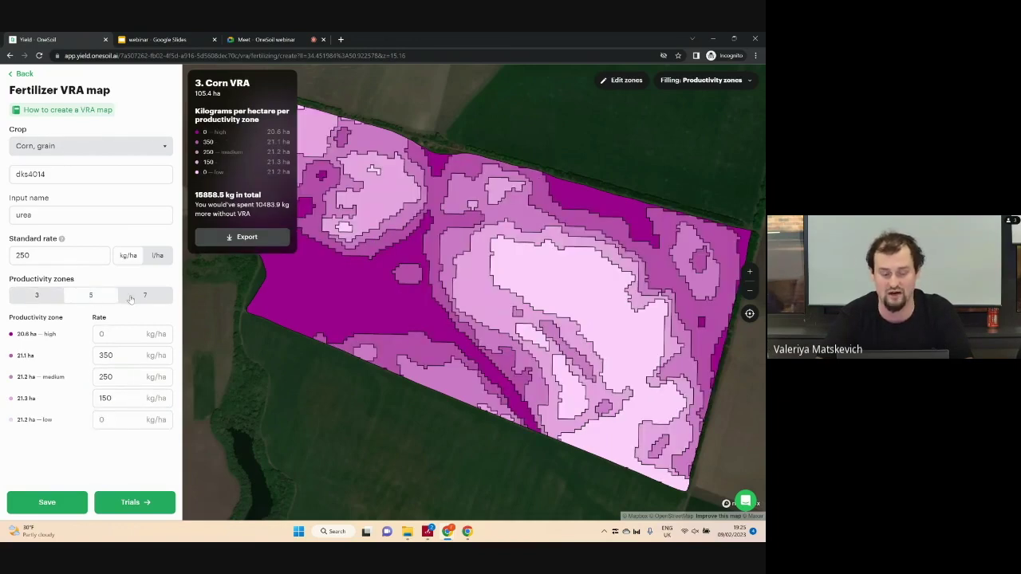
left_click(131, 297)
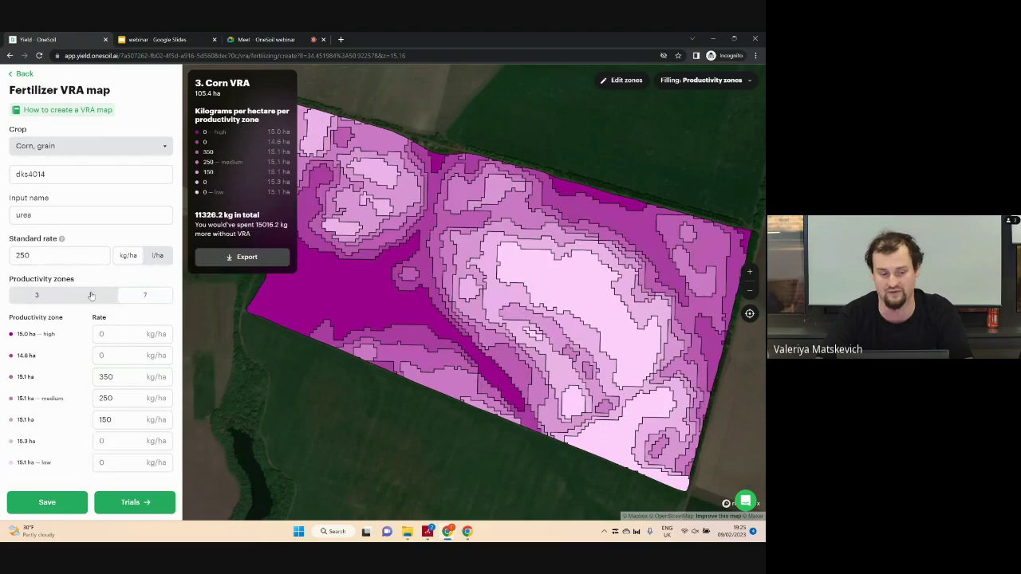
left_click(46, 296)
Step: Fill the field with the productivity map and examine how the zone outlines match it
left_click(698, 83)
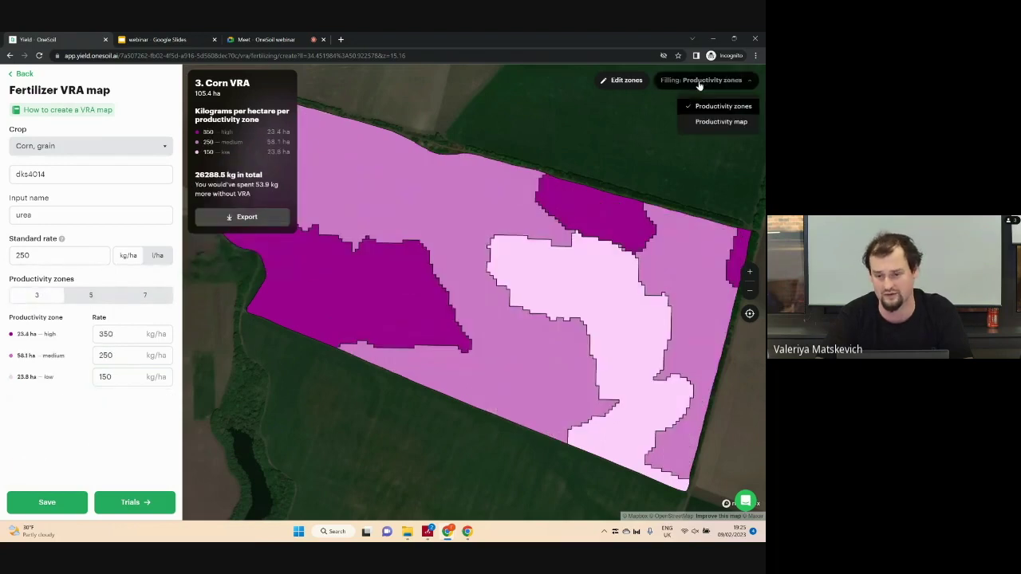
left_click(707, 120)
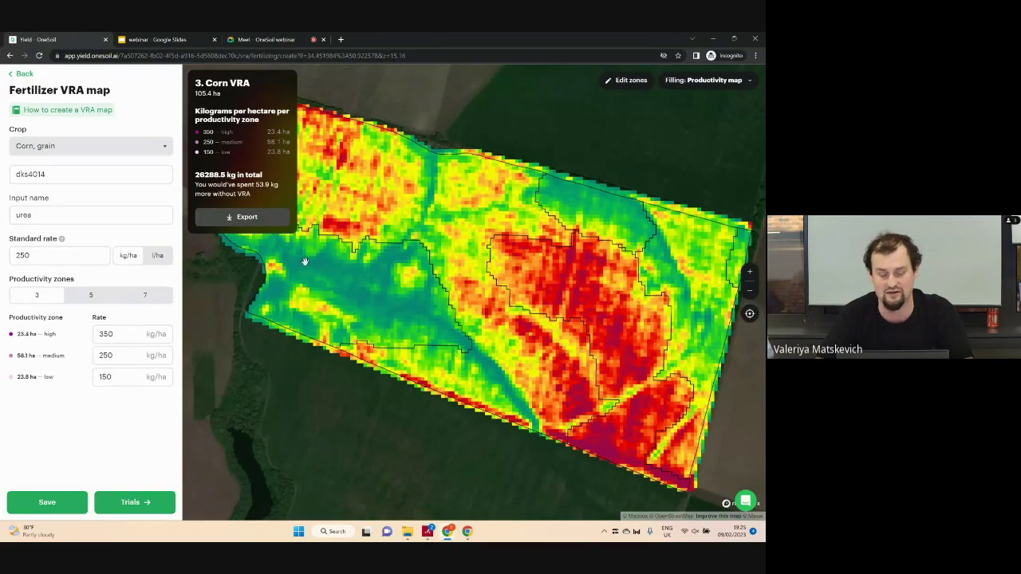
left_click_drag(305, 262, 347, 307)
left_click_drag(347, 307, 259, 251)
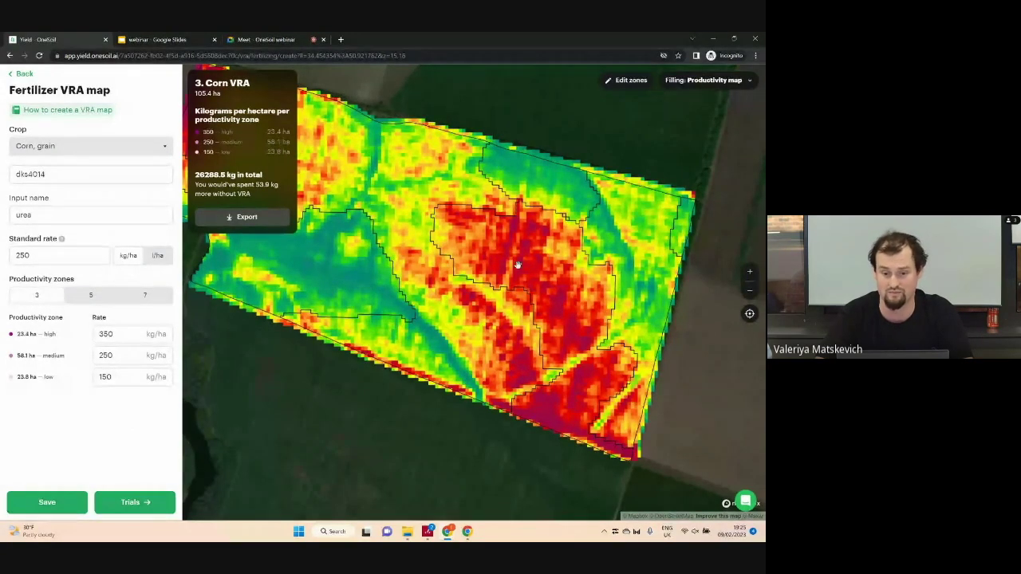
Step: Try extending the central low-productivity zone with a 50 m brush in the zone editor and discard the edit
left_click(628, 81)
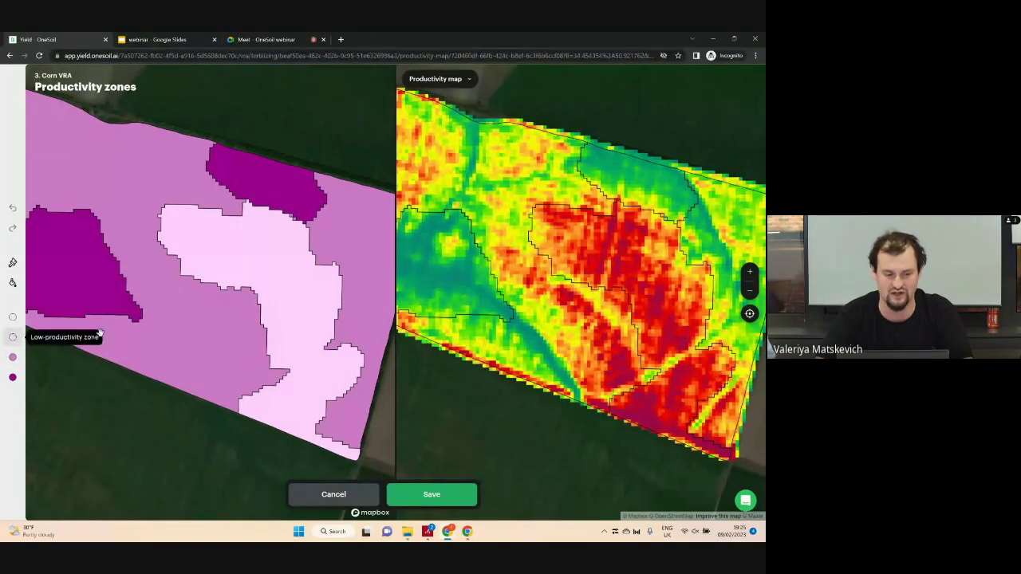
left_click(13, 263)
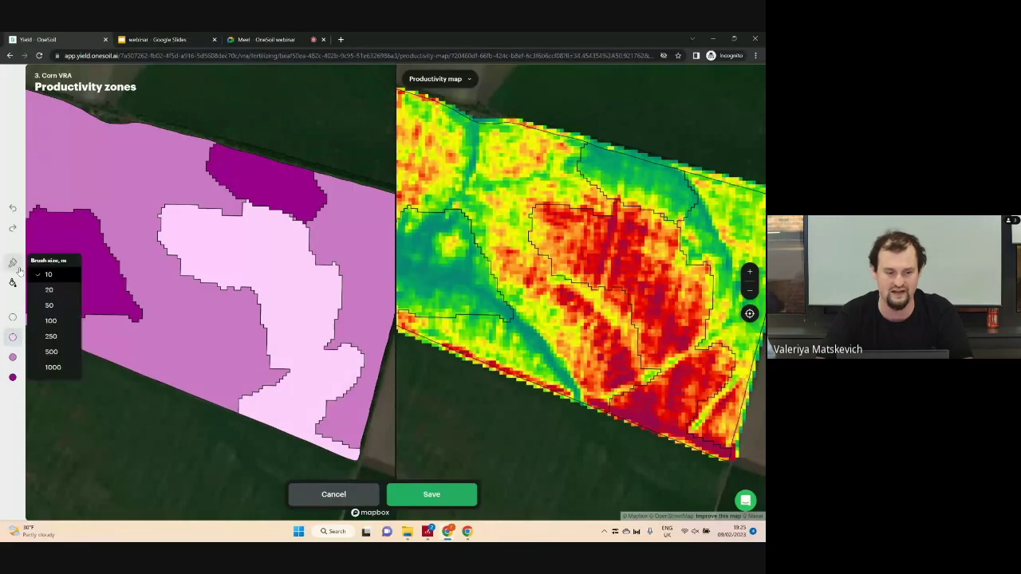
left_click(53, 310)
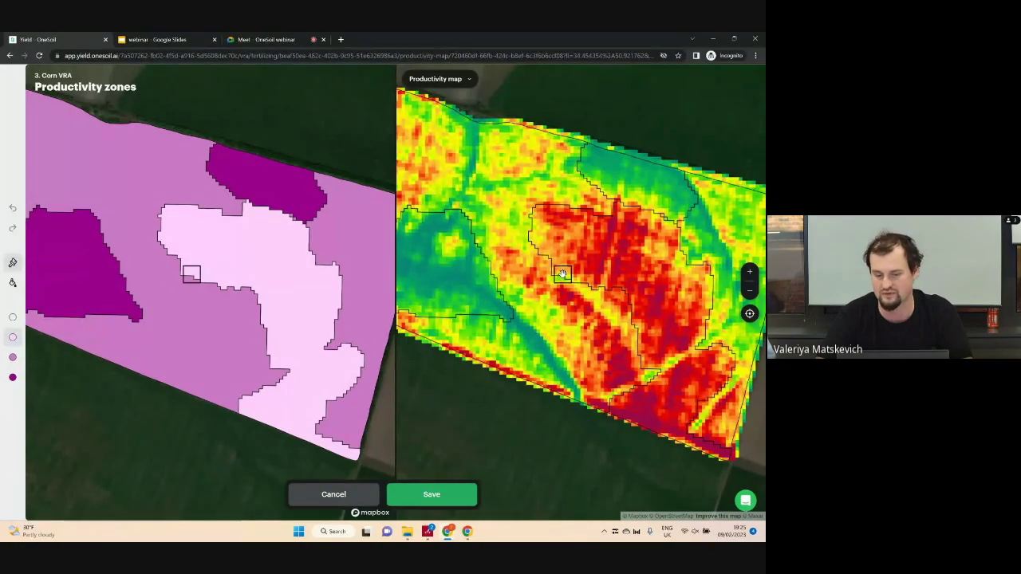
mouse_move(212, 287)
left_mouse_down()
mouse_move(237, 320)
mouse_move(235, 287)
mouse_move(258, 303)
mouse_move(258, 317)
mouse_move(245, 308)
mouse_move(257, 390)
left_mouse_up()
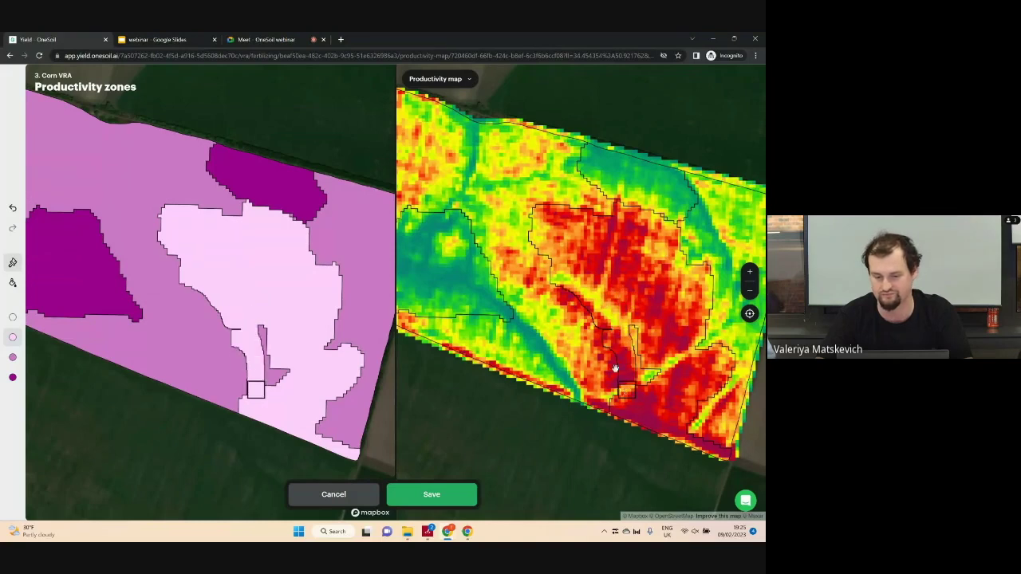
left_click(334, 494)
left_click(391, 317)
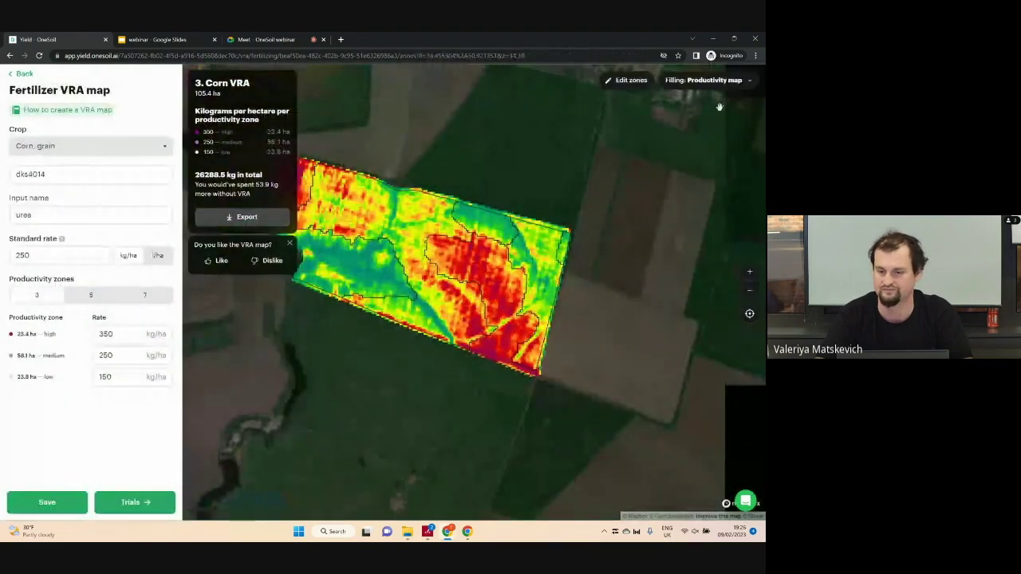
Step: Fill the field with productivity zones again and view the export formats for the fertilizer VRA map
left_click(703, 81)
left_click(702, 106)
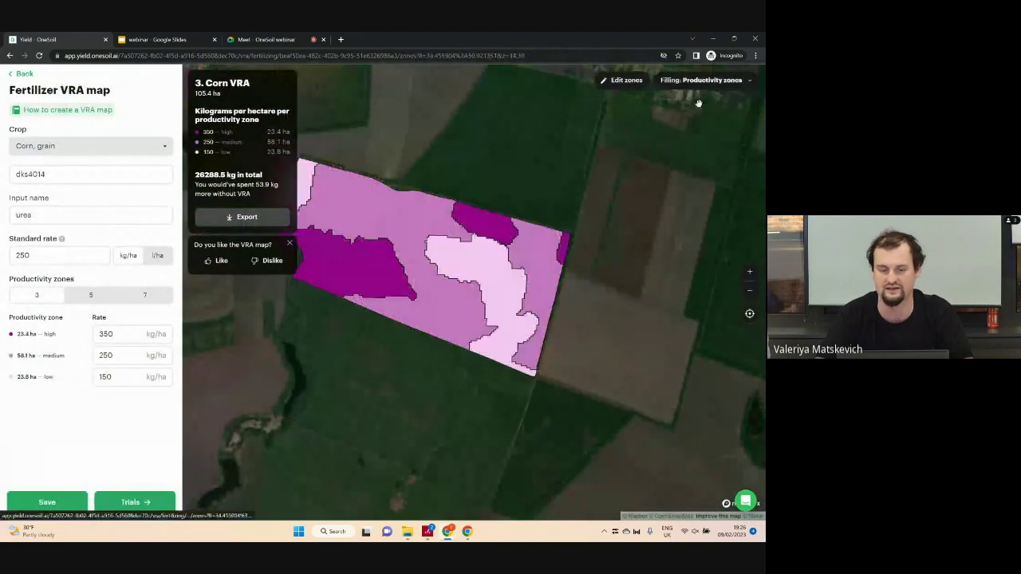
left_click_drag(379, 240, 436, 233)
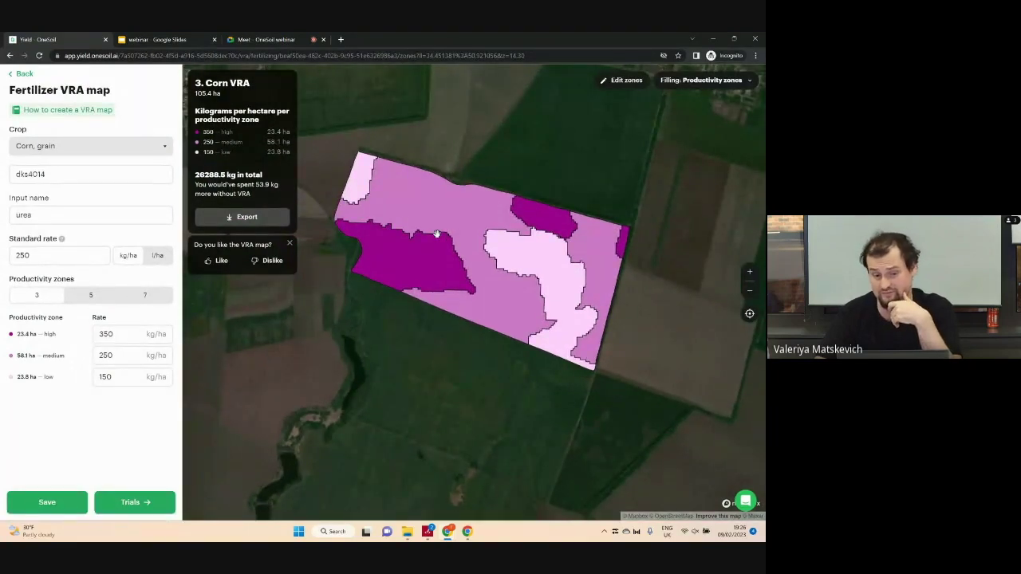
left_click(255, 222)
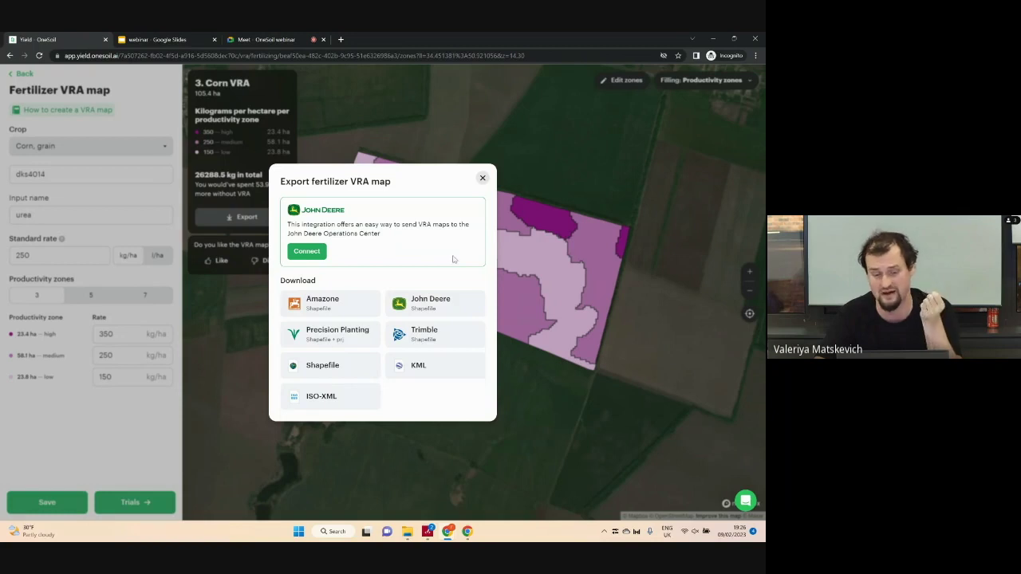
left_click(483, 177)
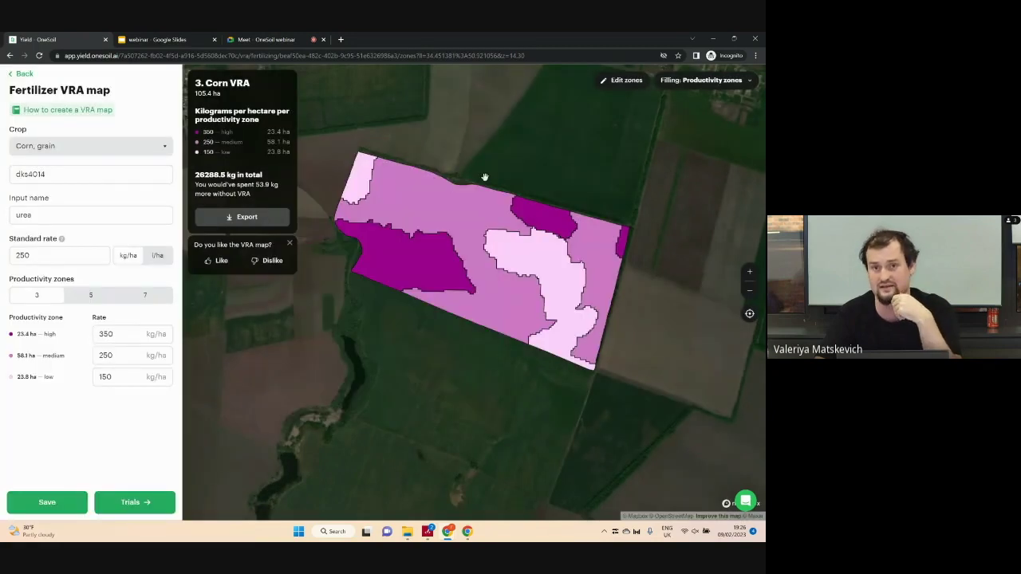
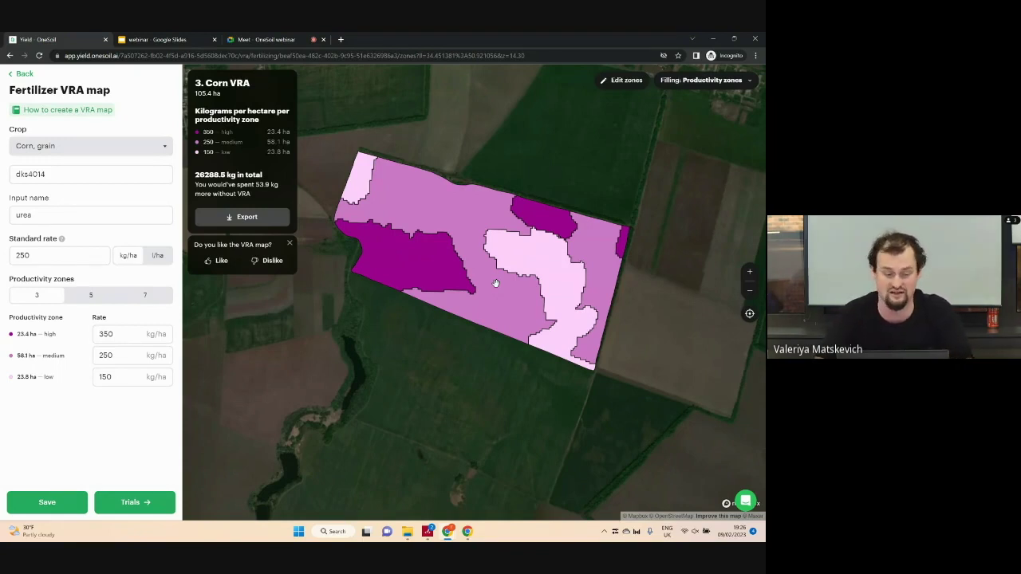
Step: Set up the fertilizer rate trial with 1 control strip and show it over the productivity map
left_click(130, 501)
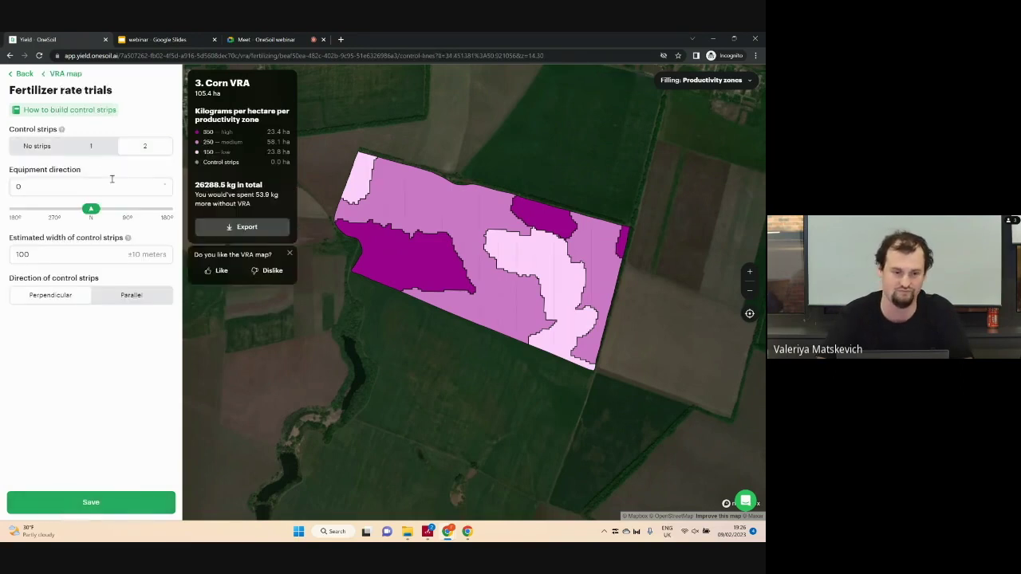
left_click(92, 147)
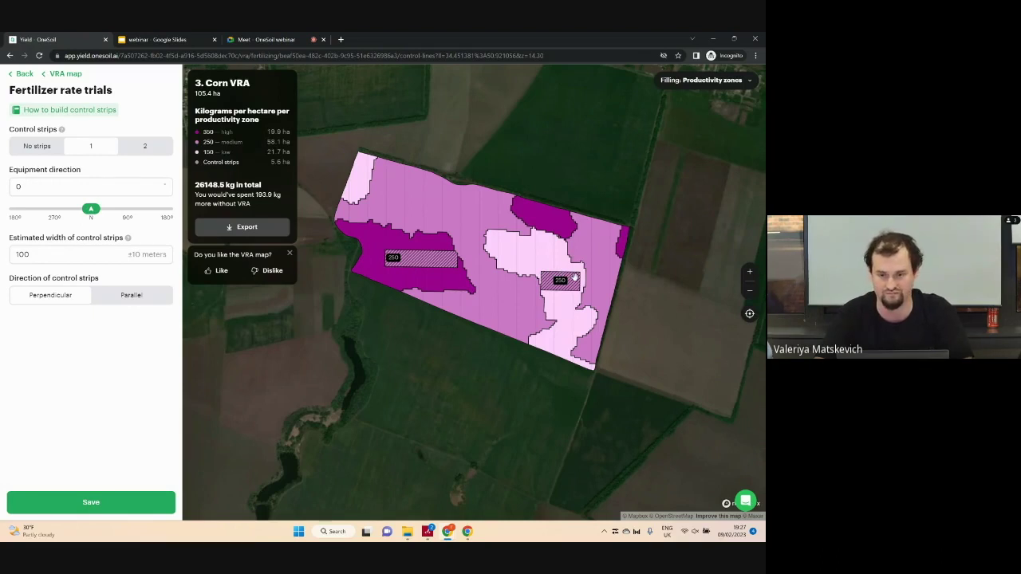
left_click(732, 81)
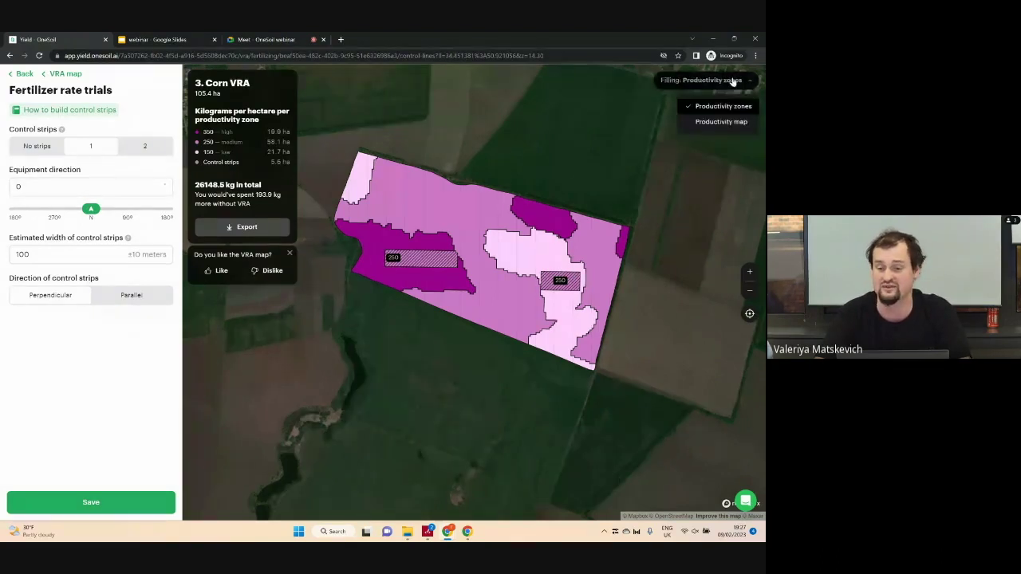
left_click(710, 121)
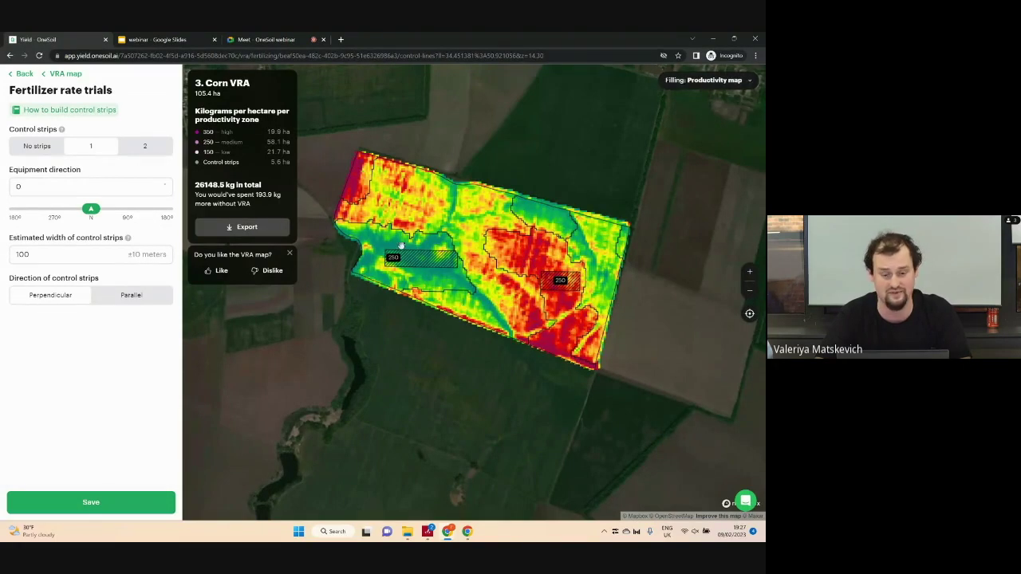
Step: Examine the control strip in the high-productivity zone up close and fill the field with productivity zones again
scroll(401, 245, "up", 5)
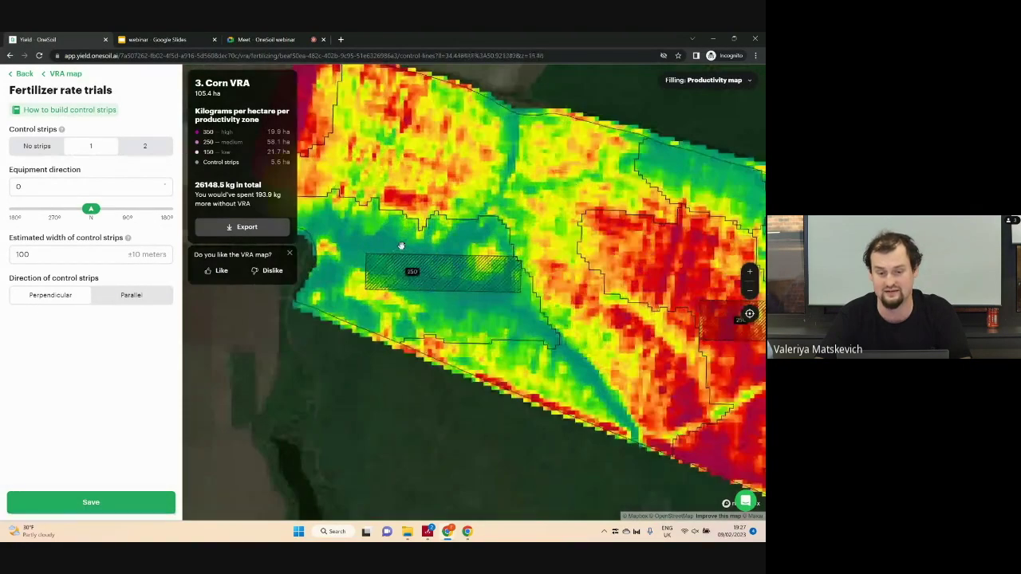
scroll(400, 245, "up", 3)
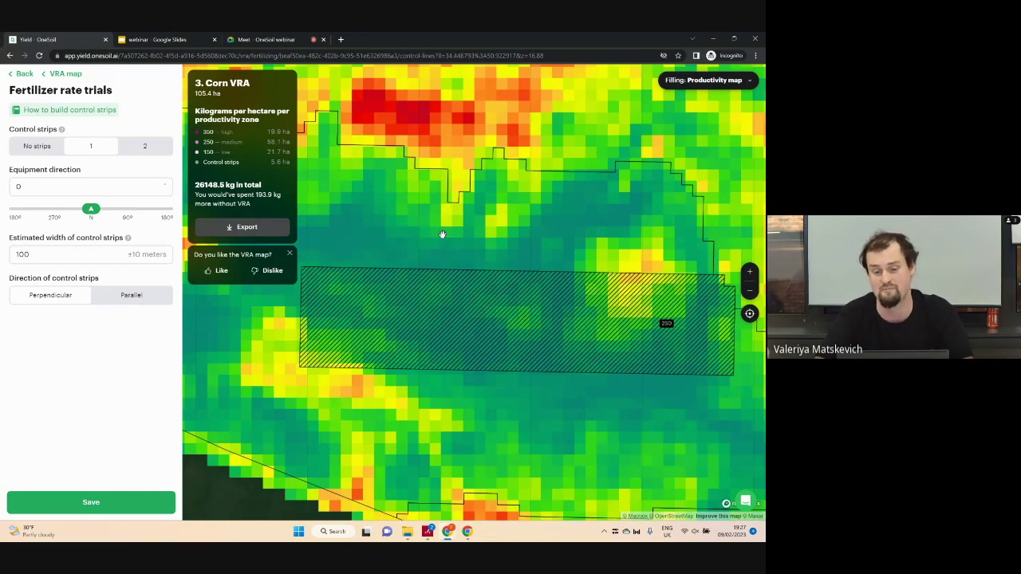
scroll(441, 234, "down", 5)
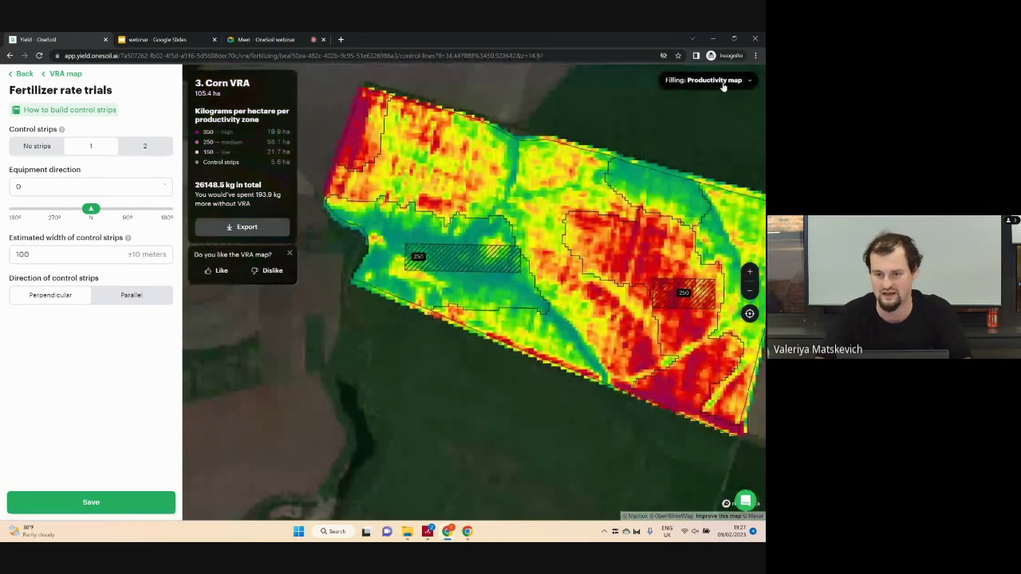
left_click(717, 80)
left_click(707, 103)
left_click_drag(662, 196, 594, 199)
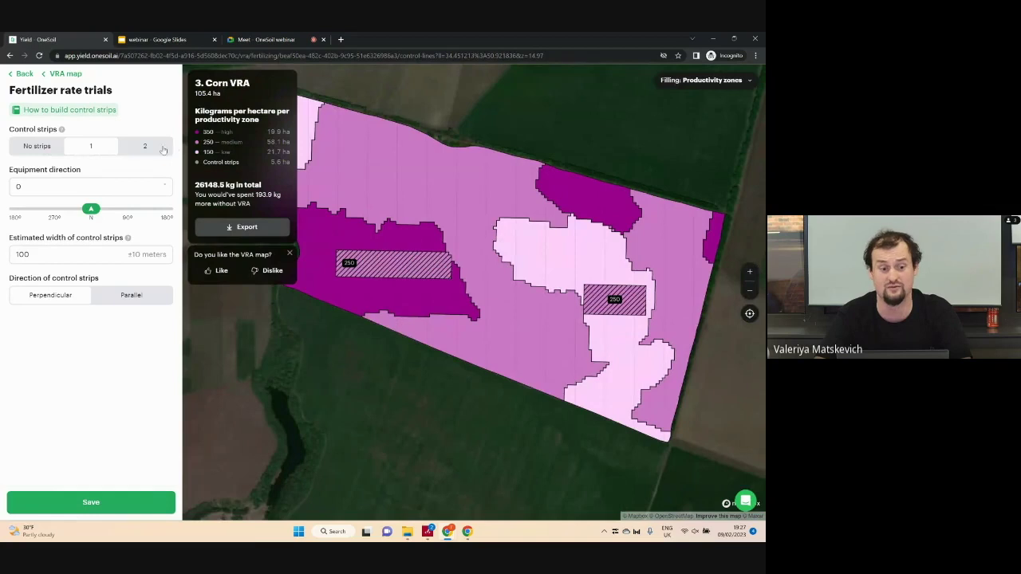
Step: Try the fertilizer rate trial with 2 control strips and exit the trial setup without saving
left_click(148, 148)
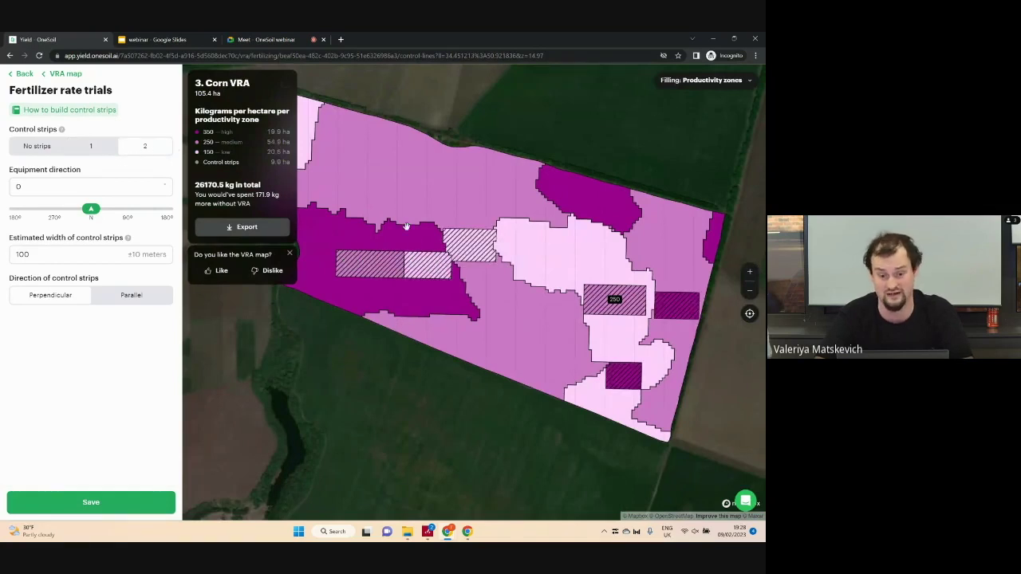
scroll(405, 227, "down", 2)
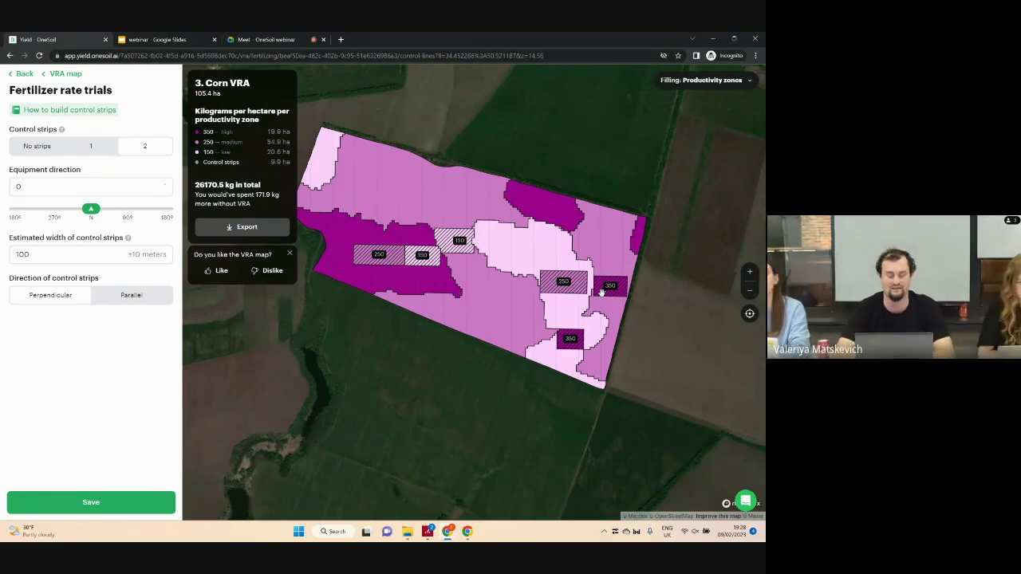
left_click(24, 74)
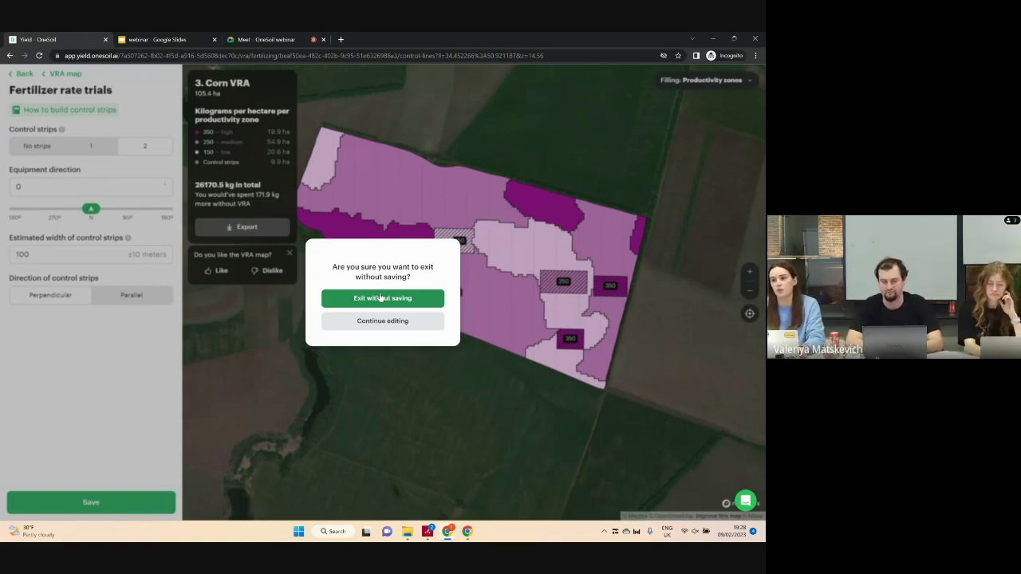
left_click(381, 298)
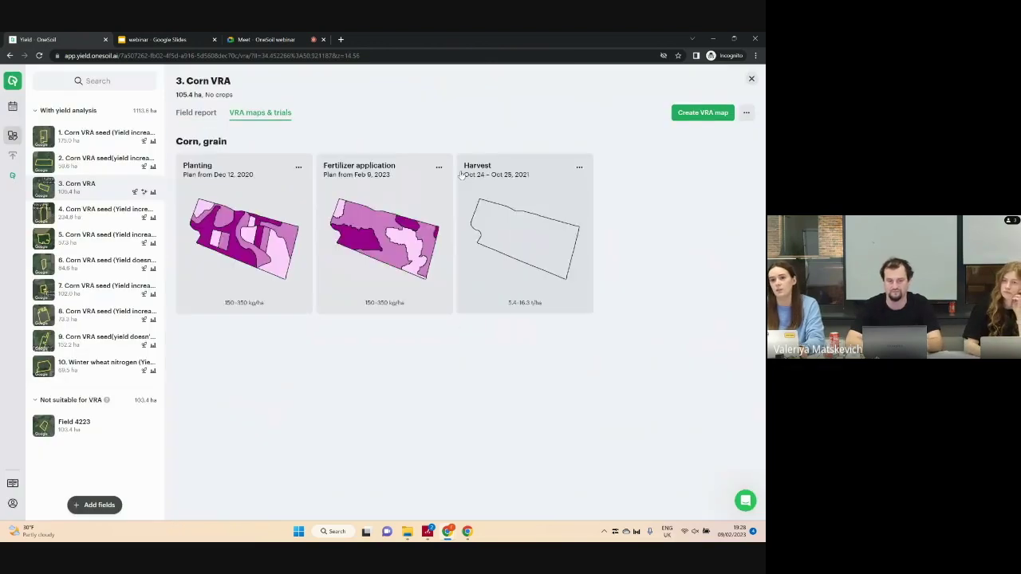
Step: Delete the Fertilizer application plan from Feb 9, 2023 from the 3. Corn VRA field
left_click(439, 167)
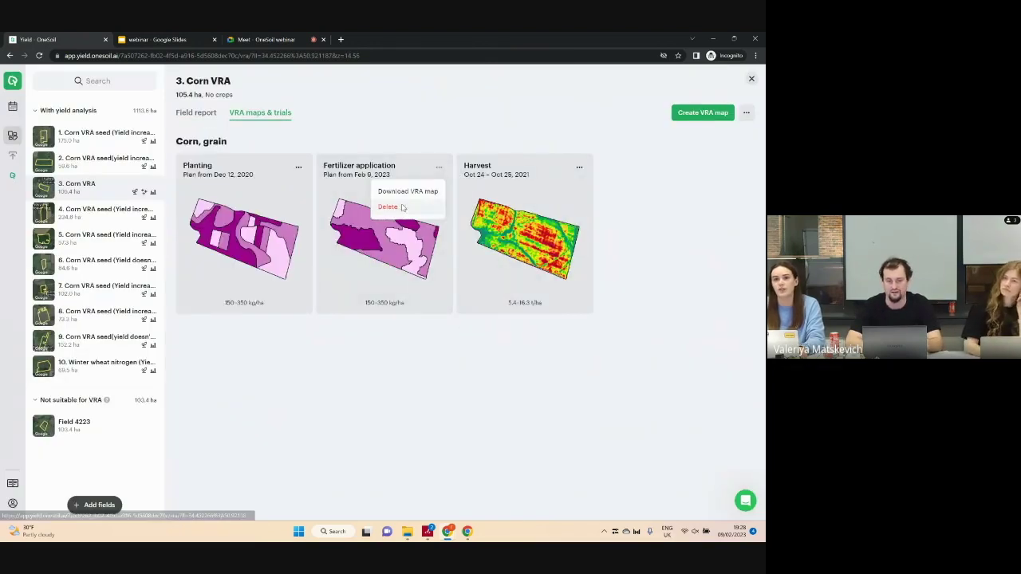
left_click(402, 205)
left_click(382, 297)
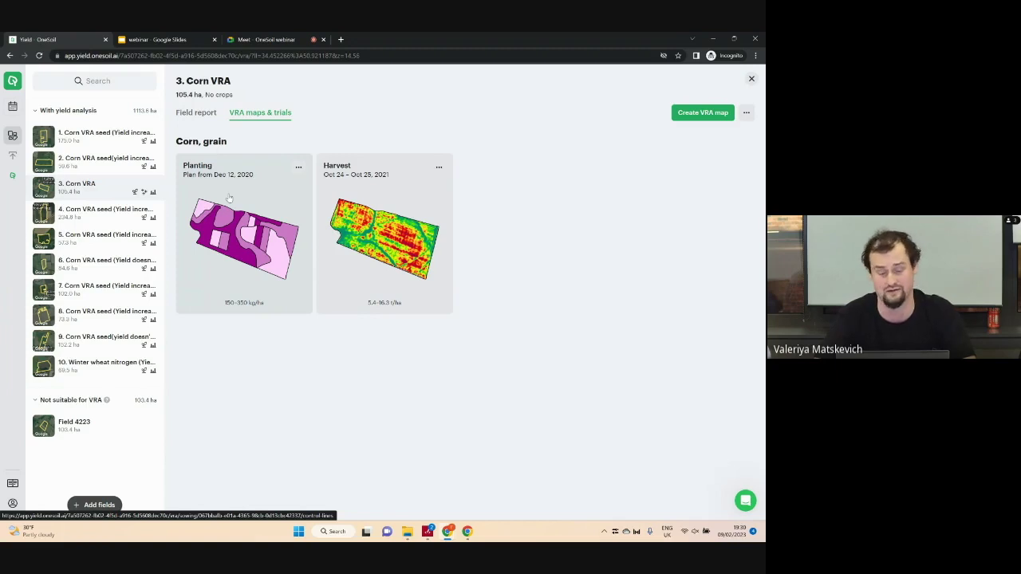
Step: Open the harvest report on 3. Corn VRA and compare its yield map with the 2017–2021 productivity map
left_click(371, 217)
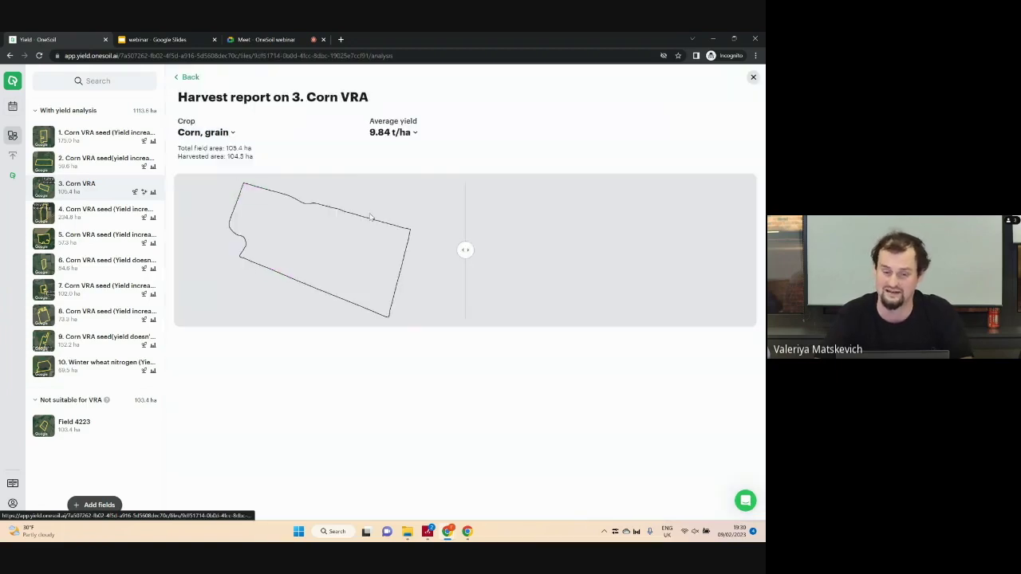
left_click(604, 197)
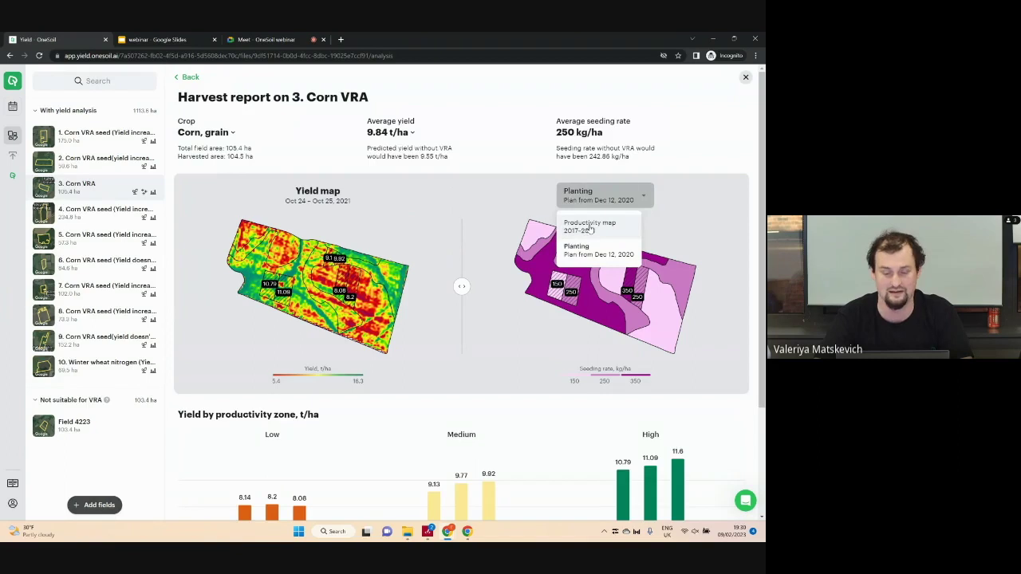
left_click(589, 226)
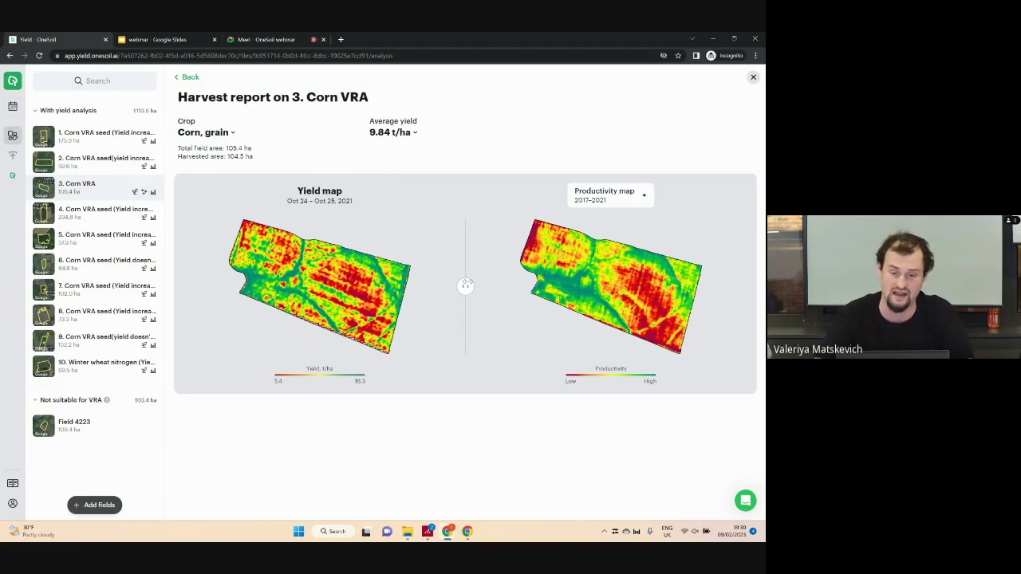
left_click_drag(466, 285, 265, 285)
left_click_drag(247, 245, 470, 237)
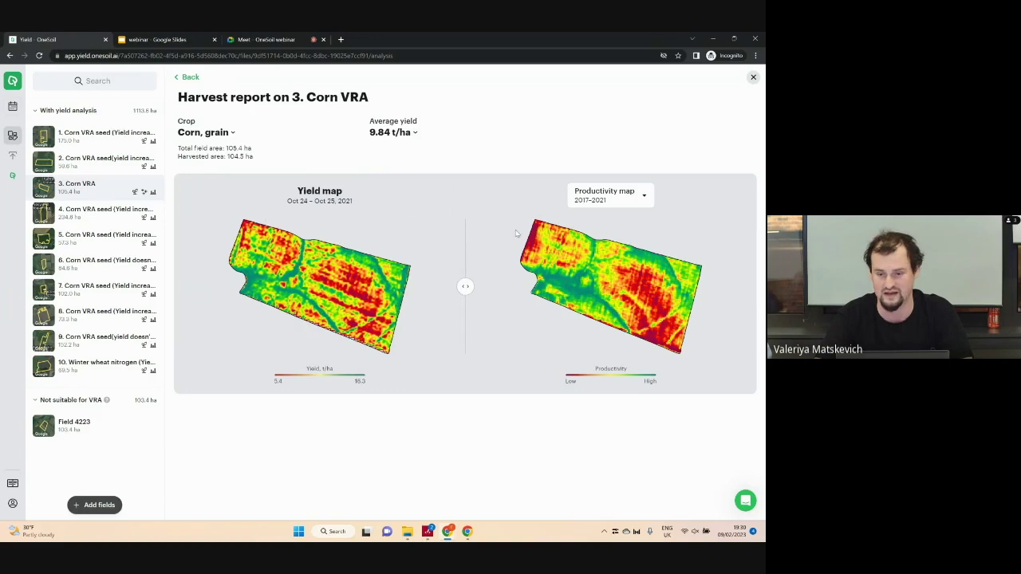
Step: Show the planting plan from Dec 12, 2020 beside the yield map and review the yield by productivity zone chart
left_click(630, 204)
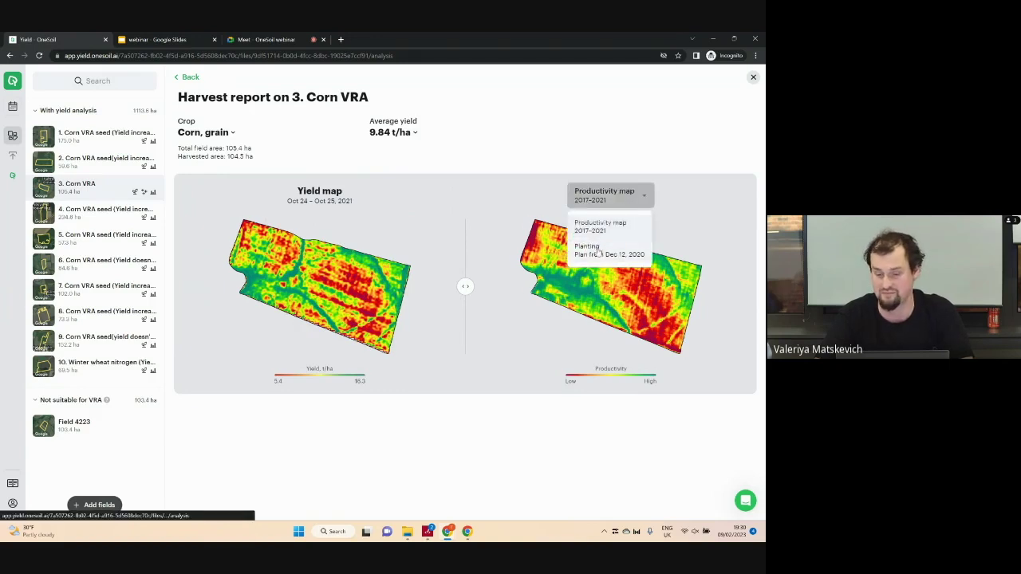
left_click(599, 251)
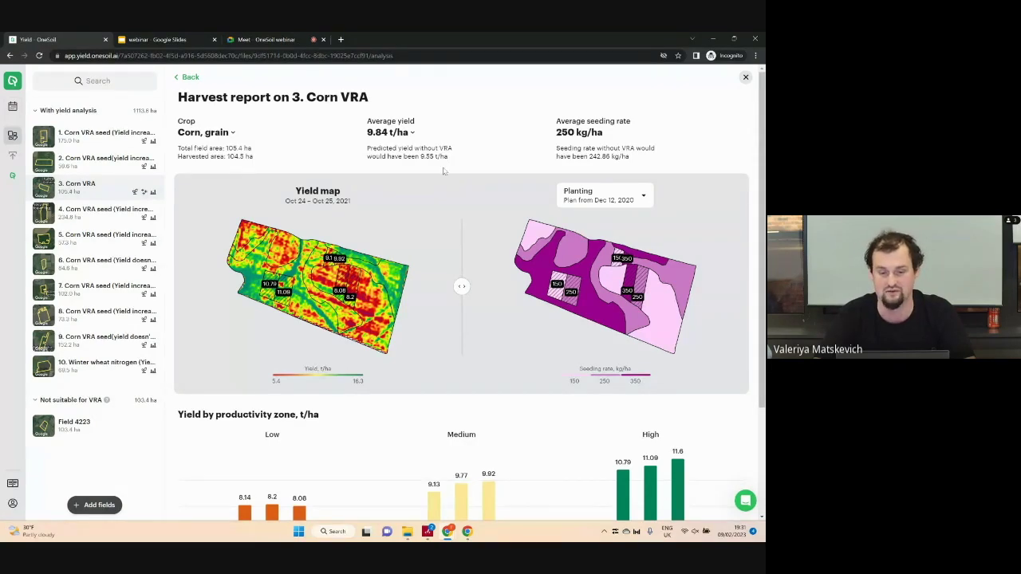
scroll(424, 239, "down", 2)
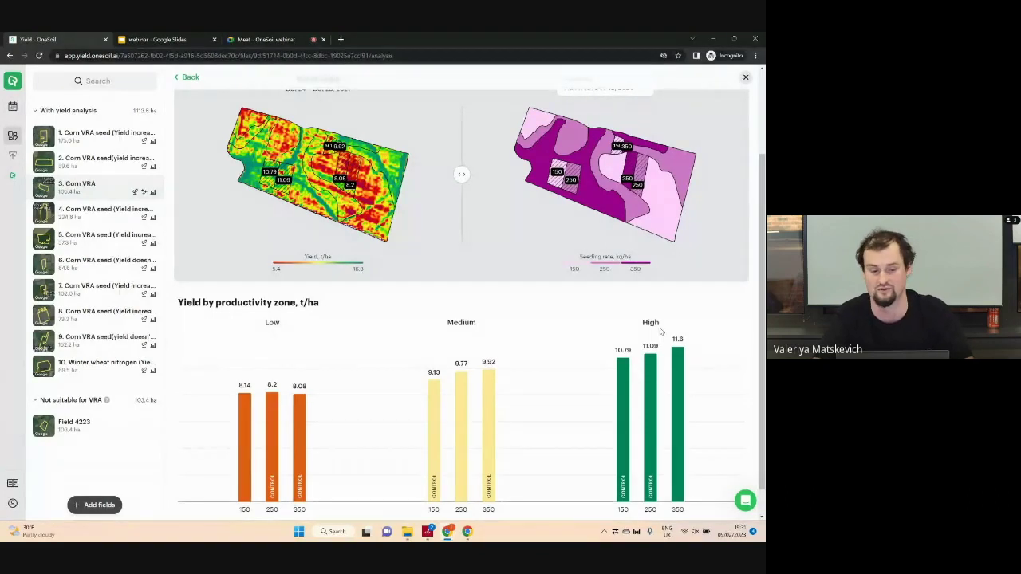
Step: Review the field report of 2. Corn VRA seed(yield increase) down to the map comparison and open its VRA maps and trials
left_click(87, 170)
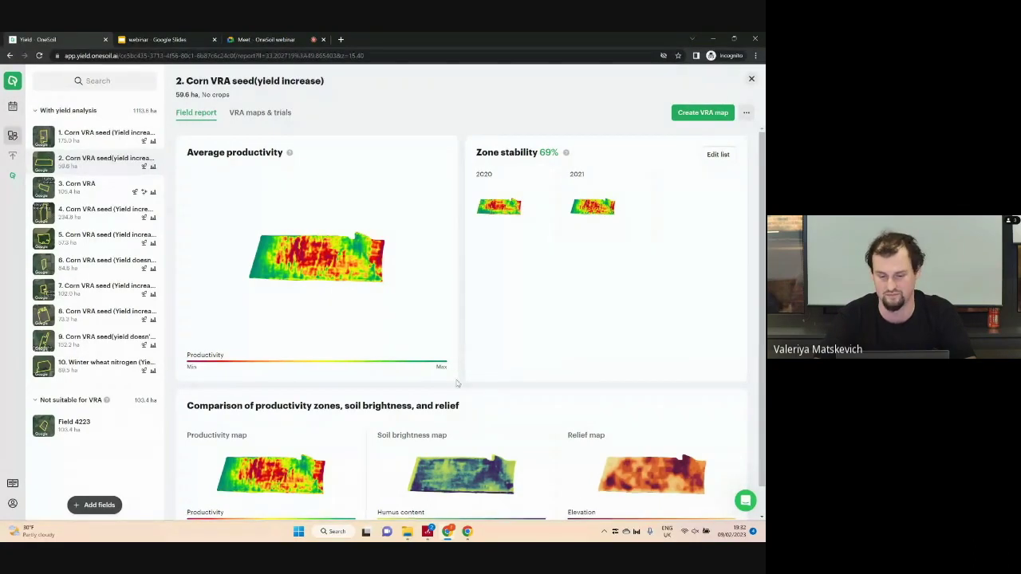
scroll(456, 375, "down", 1)
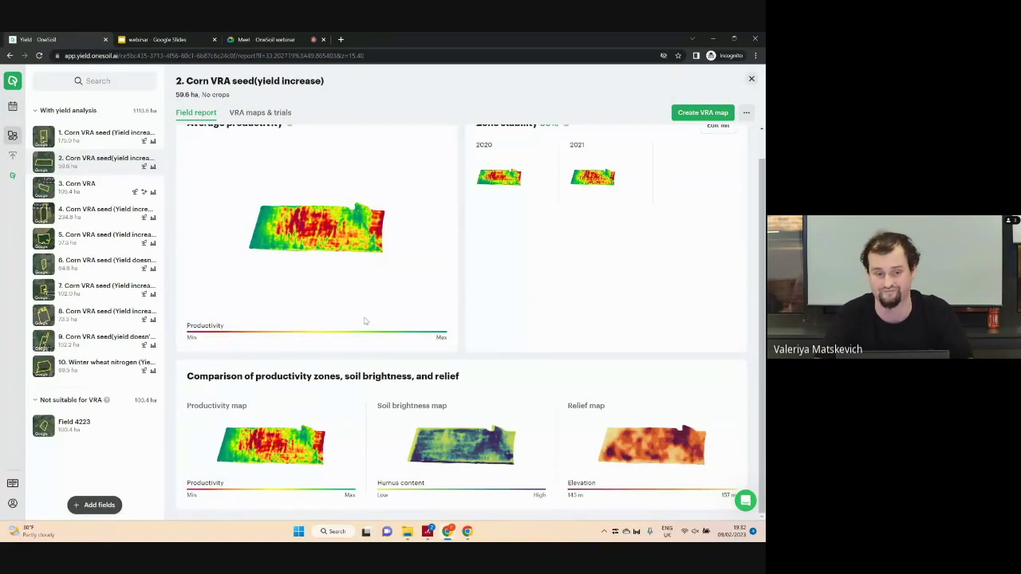
left_click(258, 114)
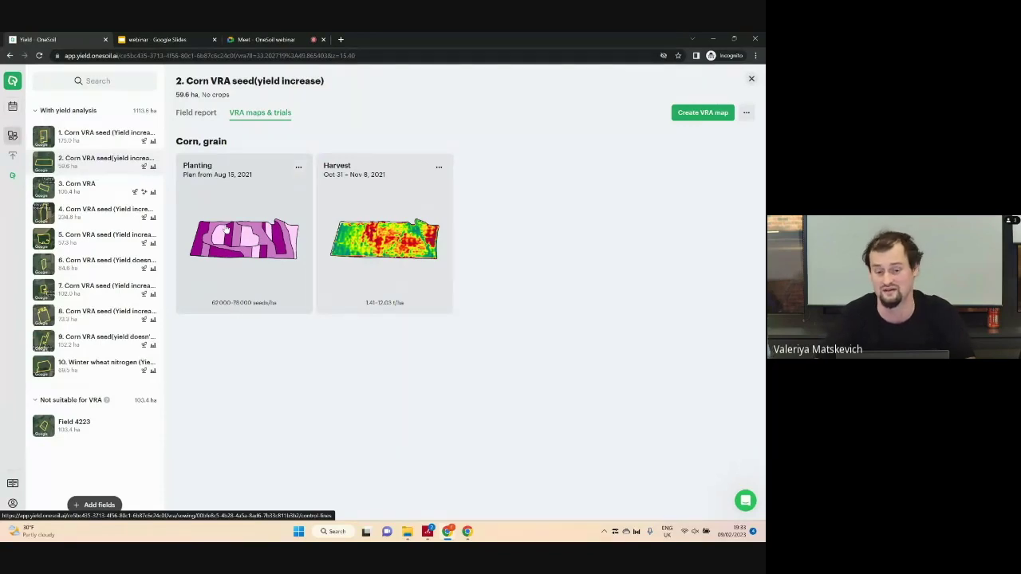
Step: Open the harvest report on 2. Corn VRA seed(yield increase) and compare its yield map with the 2020–2021 productivity map
left_click(369, 225)
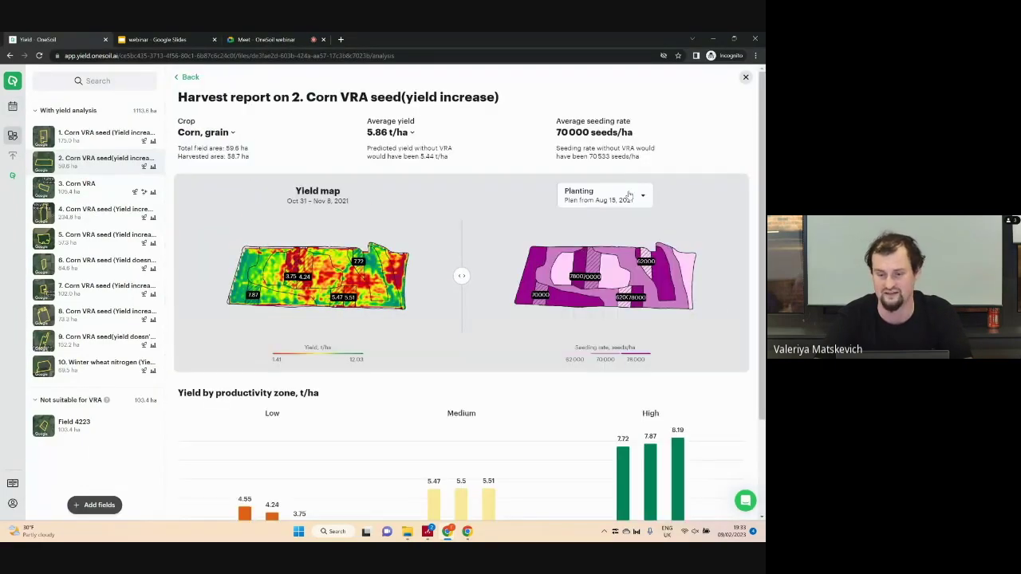
left_click(628, 196)
left_click(602, 225)
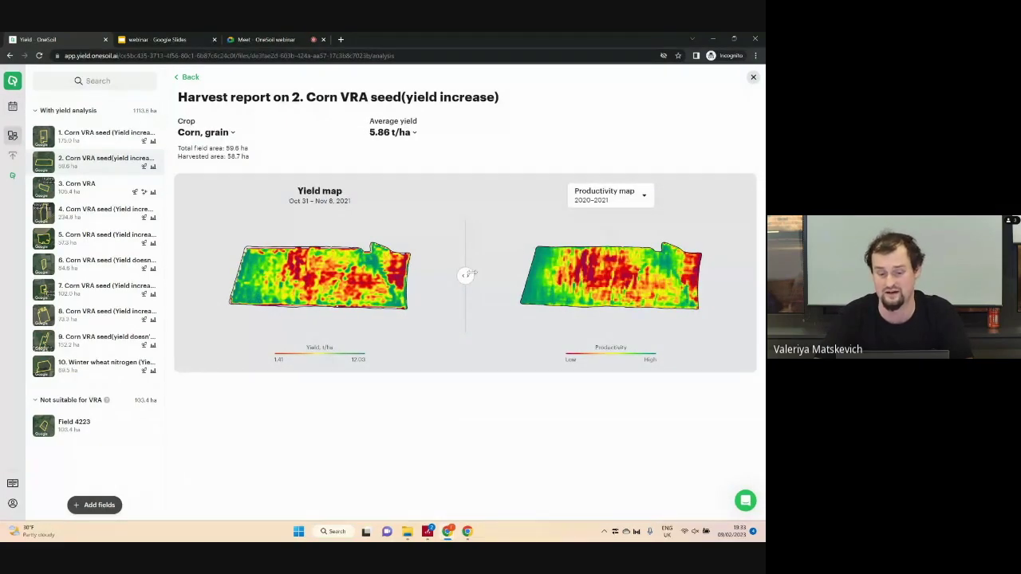
mouse_move(471, 273)
left_mouse_down()
mouse_move(697, 275)
mouse_move(540, 258)
mouse_move(212, 257)
mouse_move(465, 253)
left_mouse_up()
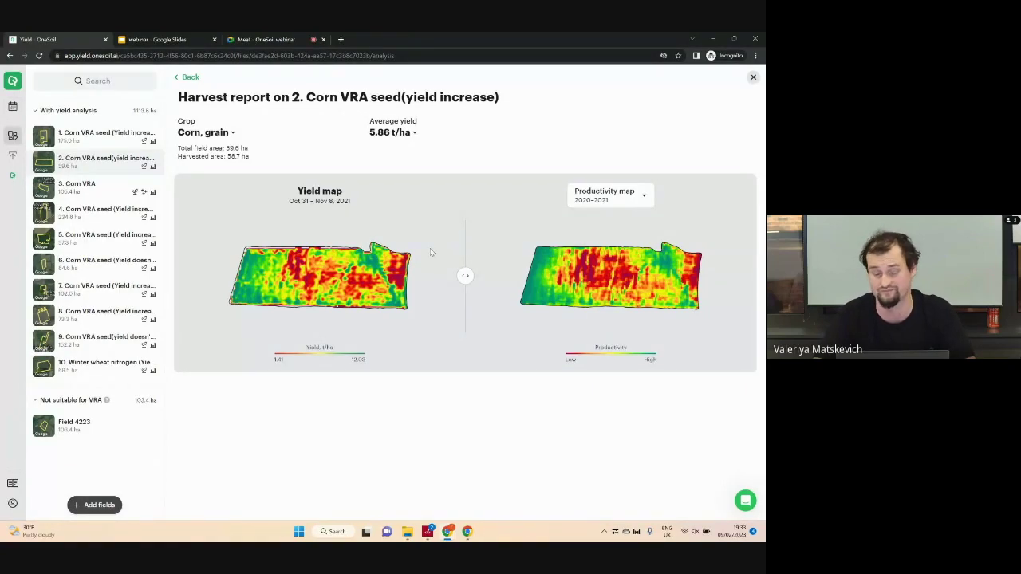
Step: Show the planting plan from Aug 15, 2021 beside the yield map and review the yield chart for each productivity zone
left_click(610, 195)
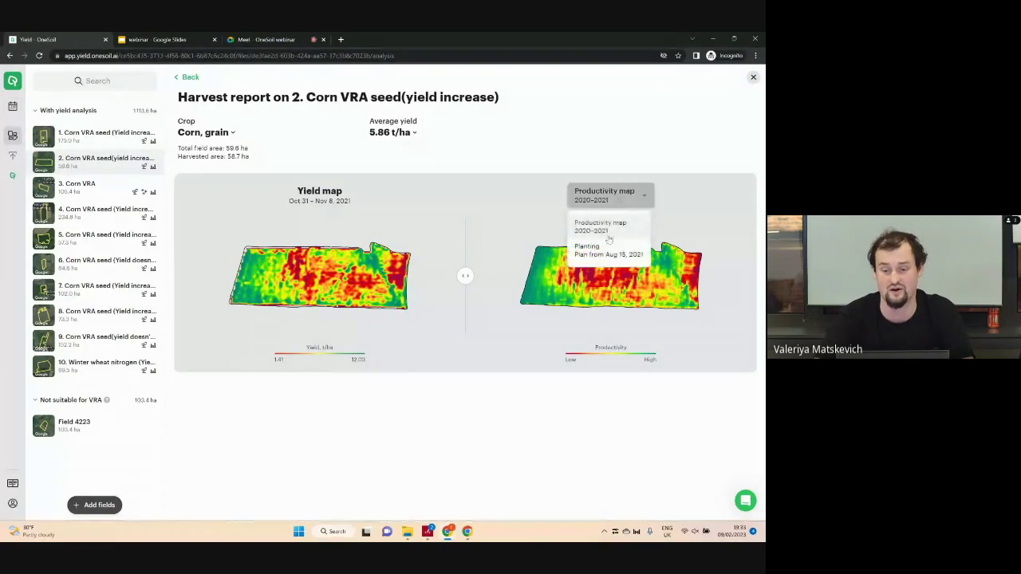
left_click(599, 252)
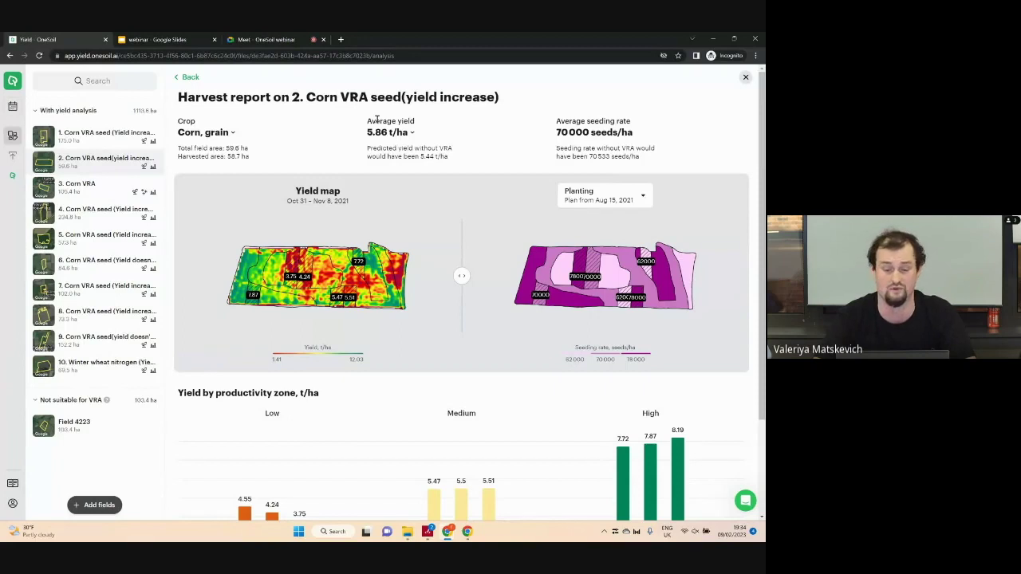
scroll(377, 120, "down", 2)
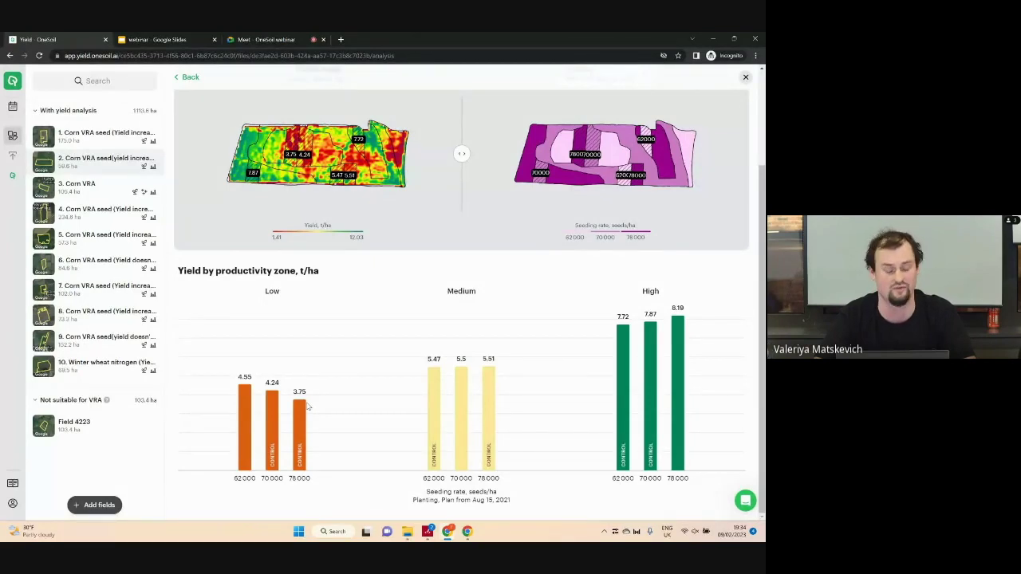
Step: Inspect the average yields of the control strips on the enlarged yield map and recheck them in the productivity zone chart
scroll(308, 407, "up", 3)
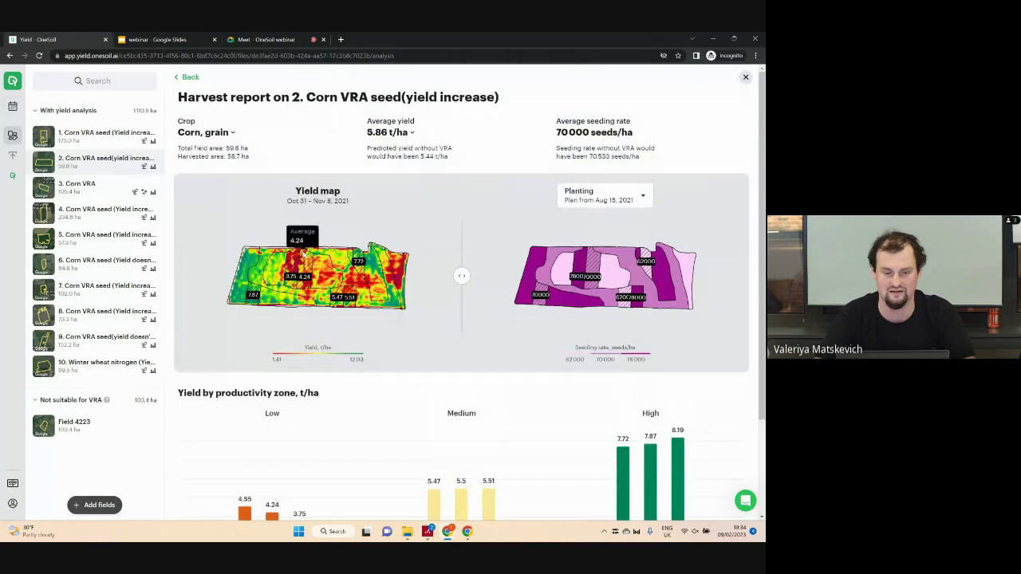
scroll(300, 247, "up", 3)
mouse_move(300, 247)
scroll(287, 243, "up", 3)
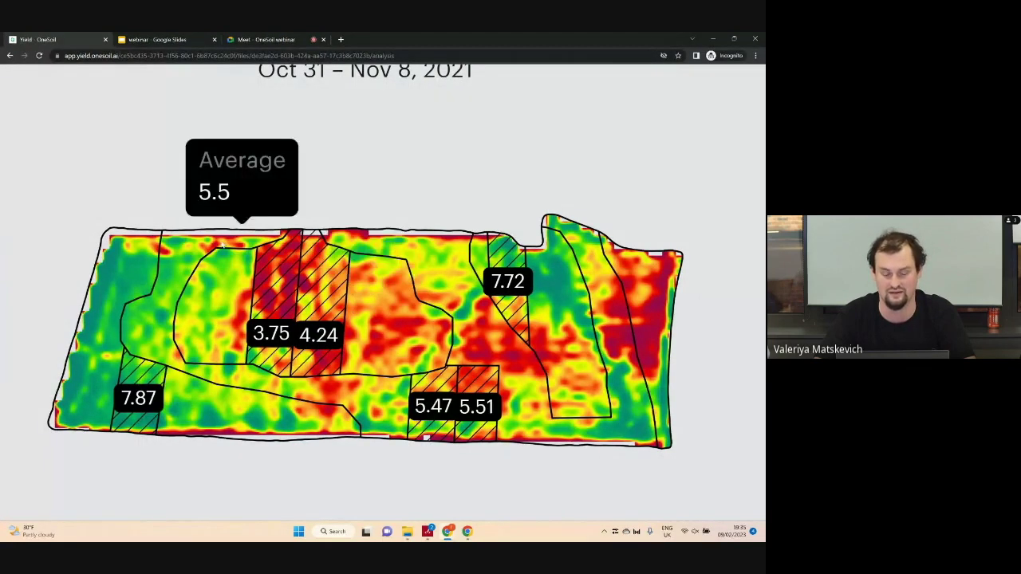
scroll(291, 319, "down", 5, "ctrl")
scroll(369, 311, "down", 3)
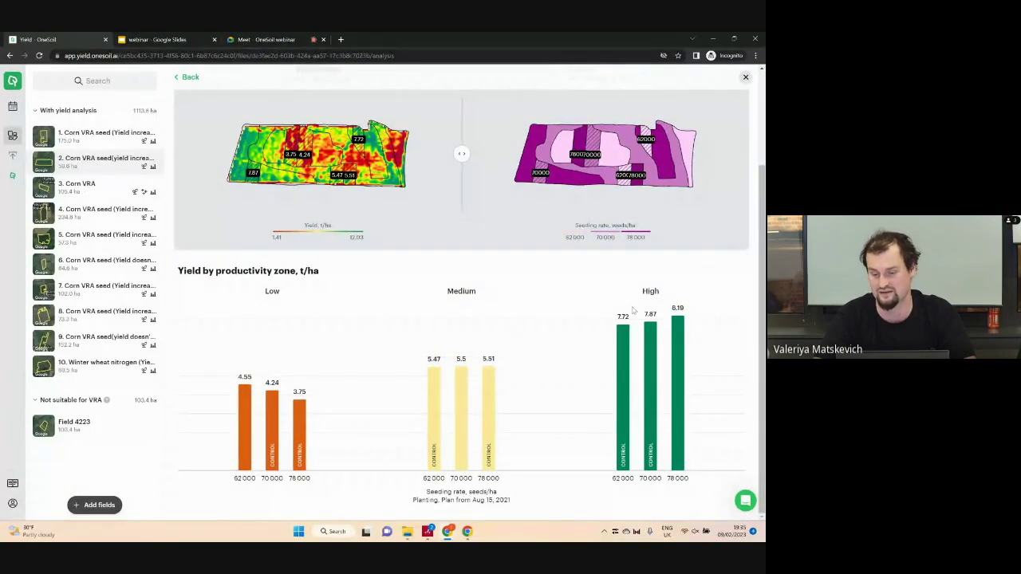
scroll(632, 310, "up", 3)
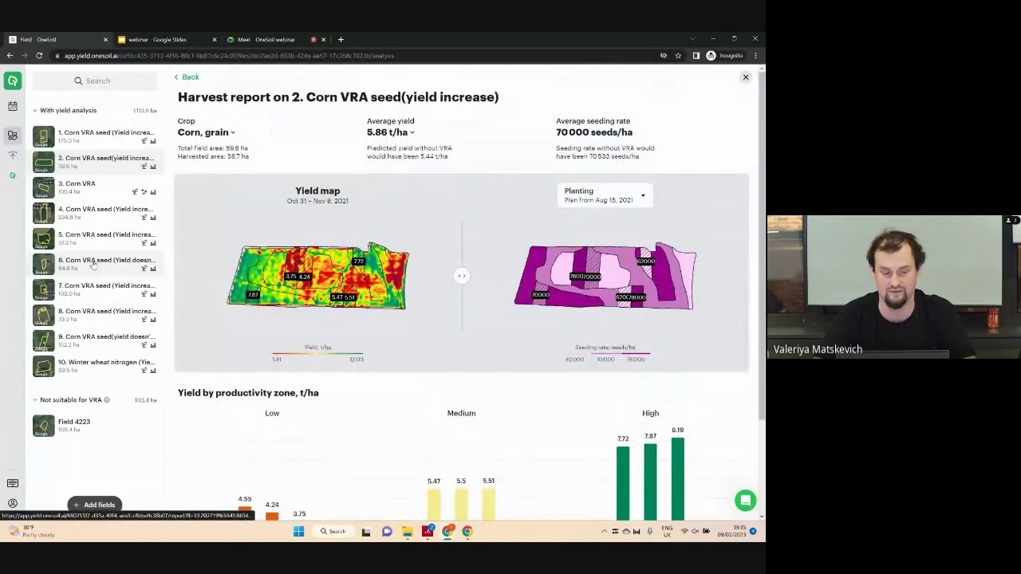
Step: Review the field report of 9. Corn VRA seed(yield doesn't change) including soil brightness and relief, and open its VRA maps and trials
left_click(73, 342)
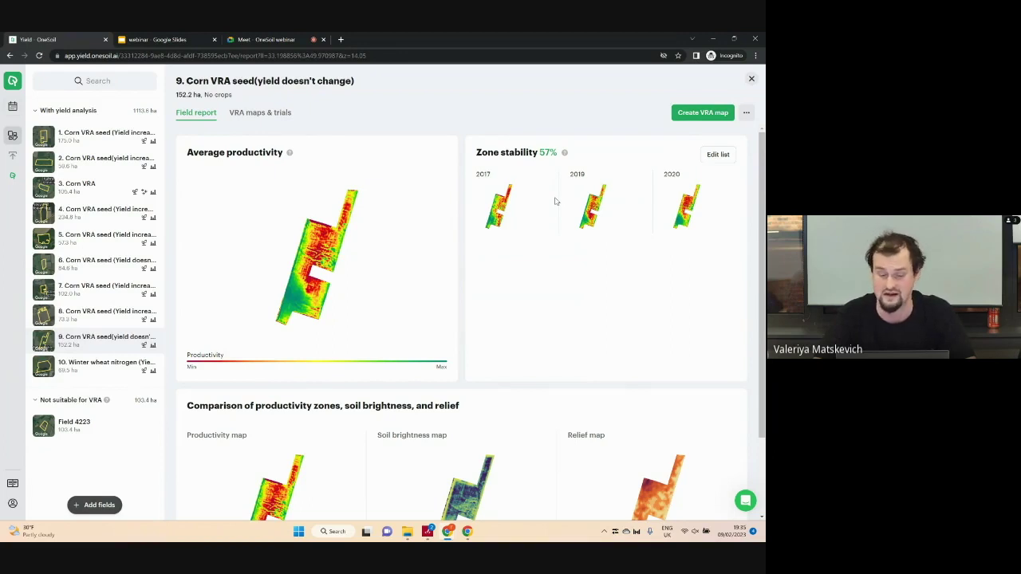
scroll(556, 201, "down", 2)
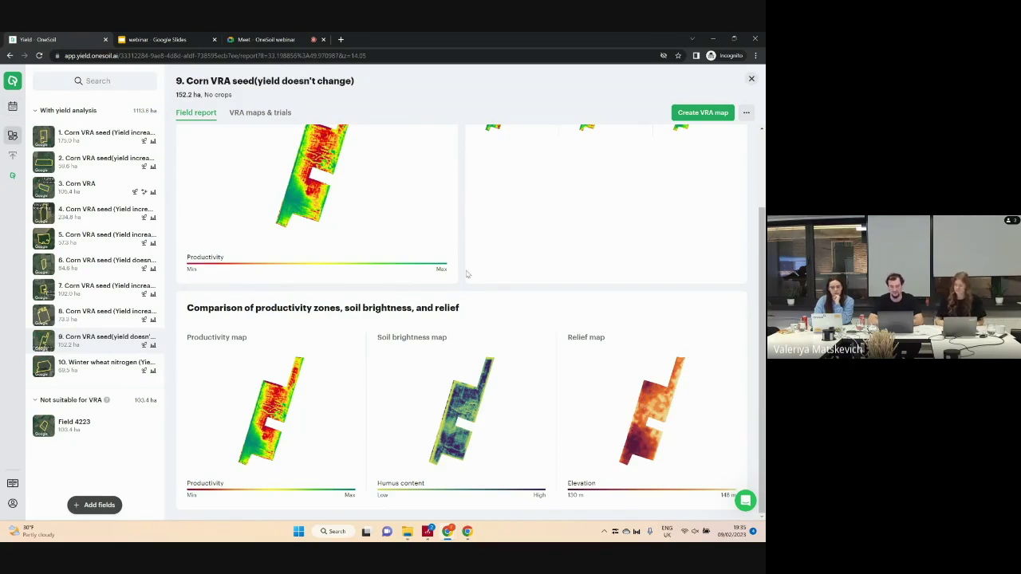
scroll(468, 274, "up", 3)
left_click(248, 114)
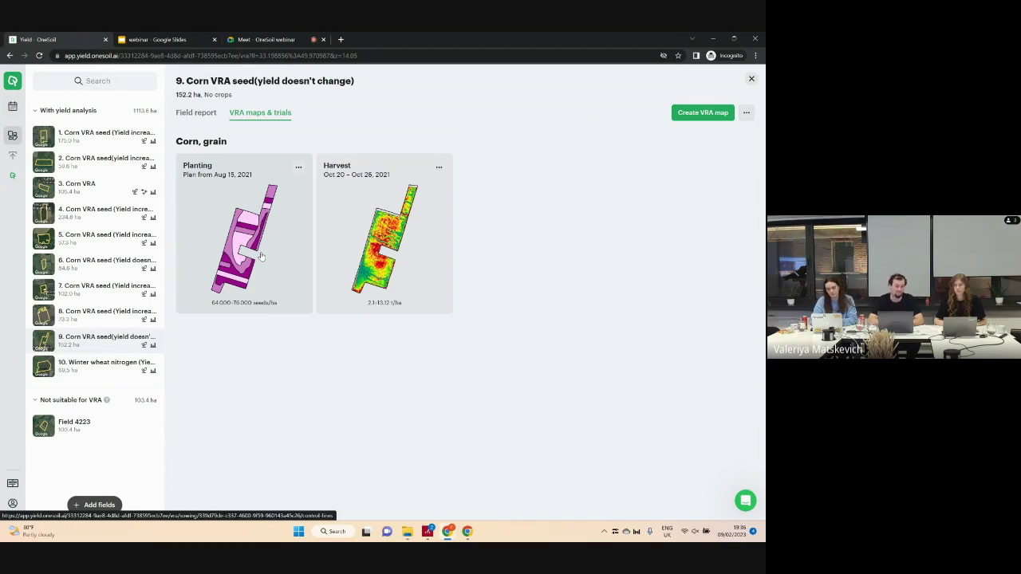
Step: Open the harvest report on 9. Corn VRA seed(yield doesn't change) and show the 2017–2020 productivity map beside the yield map
left_click(376, 236)
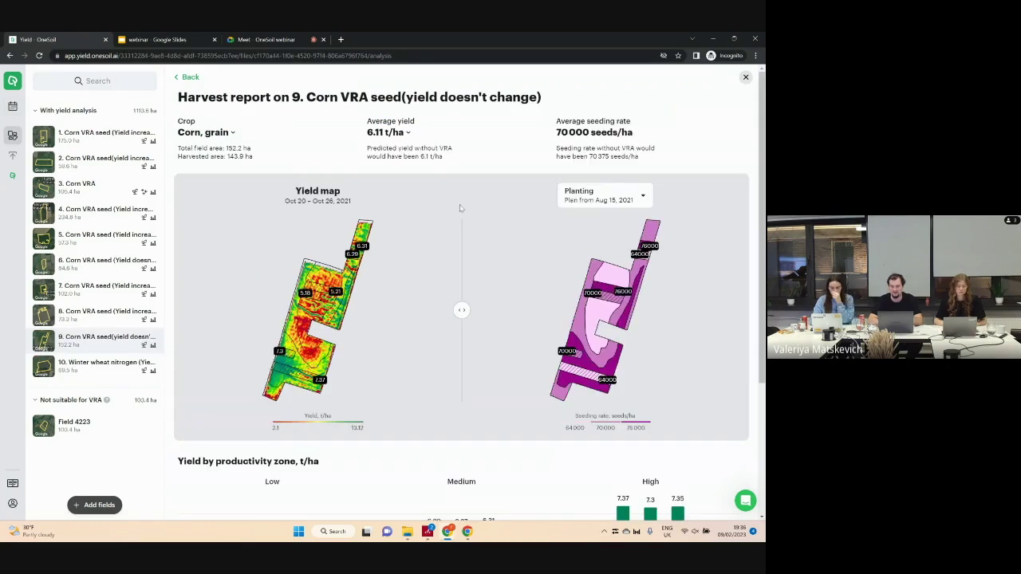
left_click(594, 197)
left_click(592, 228)
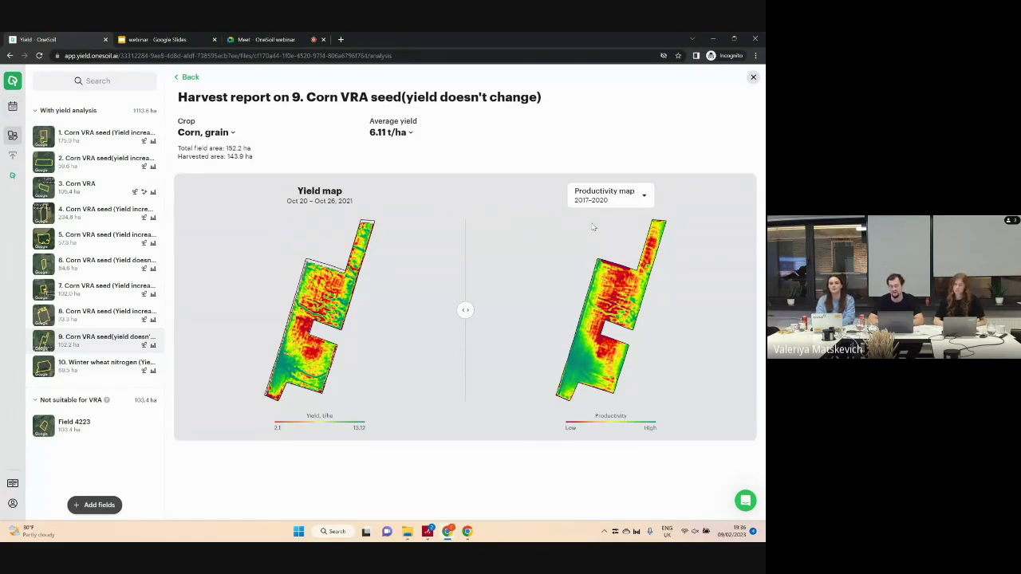
Step: Compare the Aug 15, 2021 planting plan with the yield map and examine the yields by productivity zone for each seeding rate
left_click(620, 202)
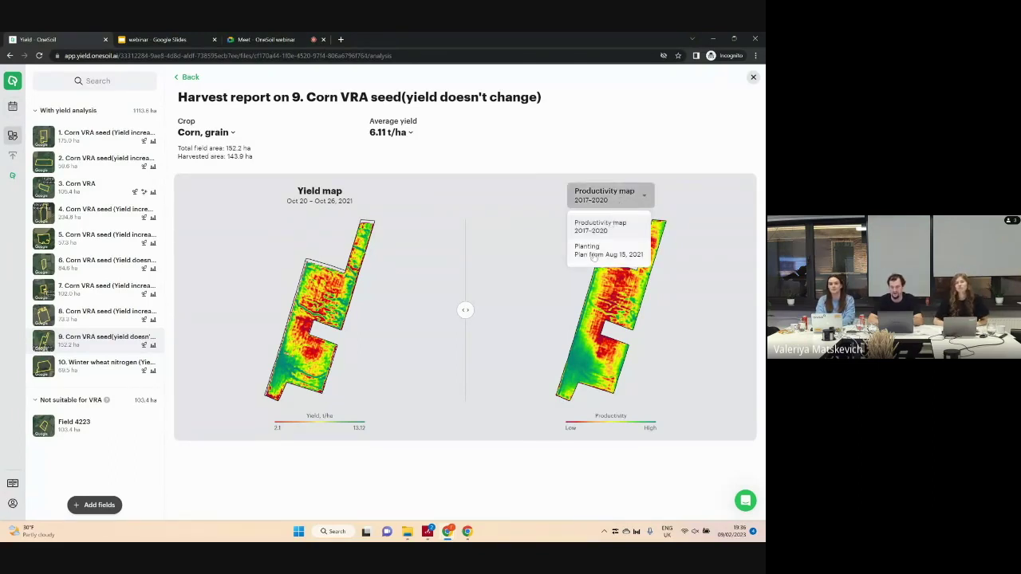
left_click(590, 254)
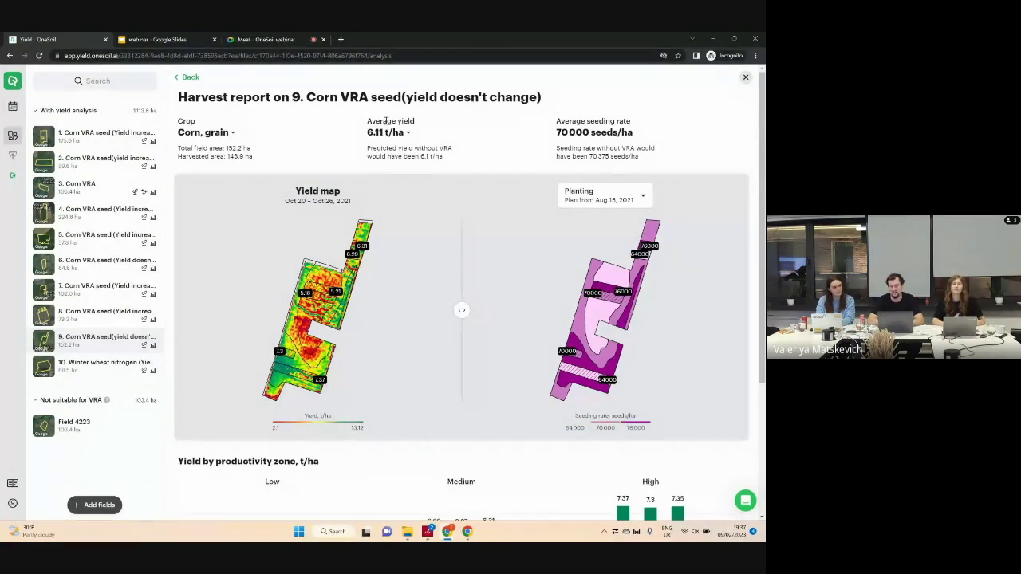
scroll(386, 122, "down", 2)
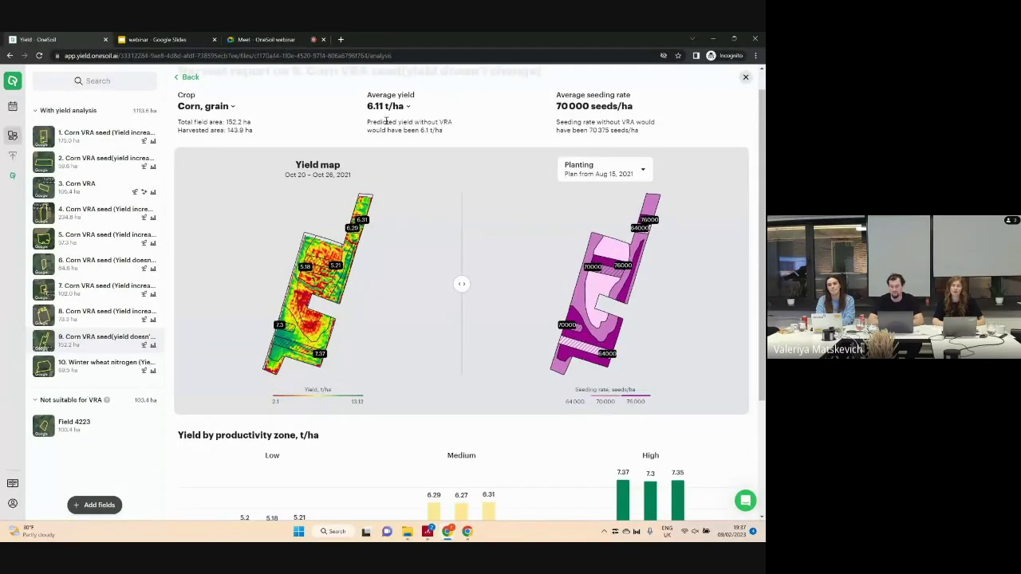
scroll(386, 122, "down", 1)
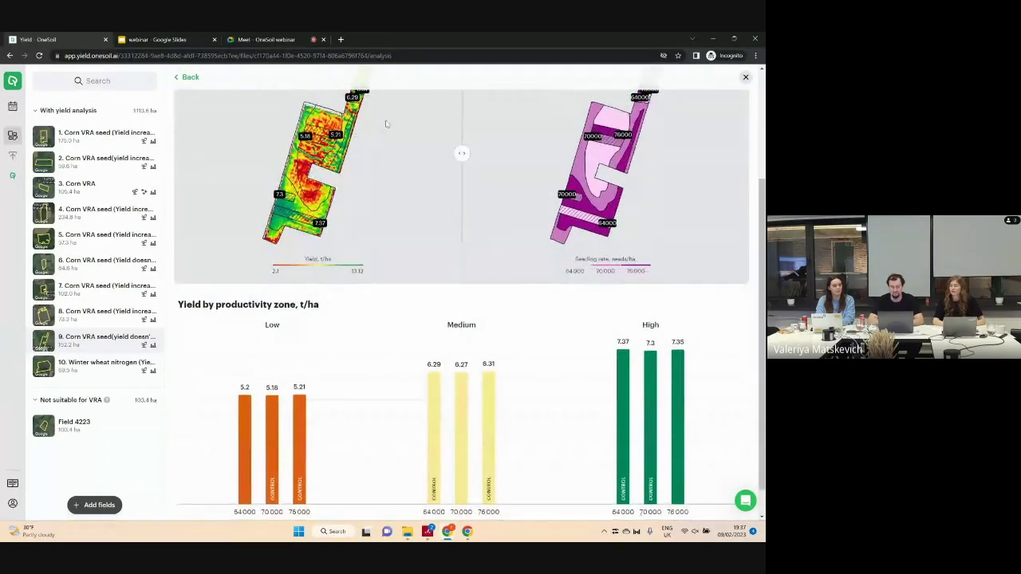
scroll(386, 124, "down", 1)
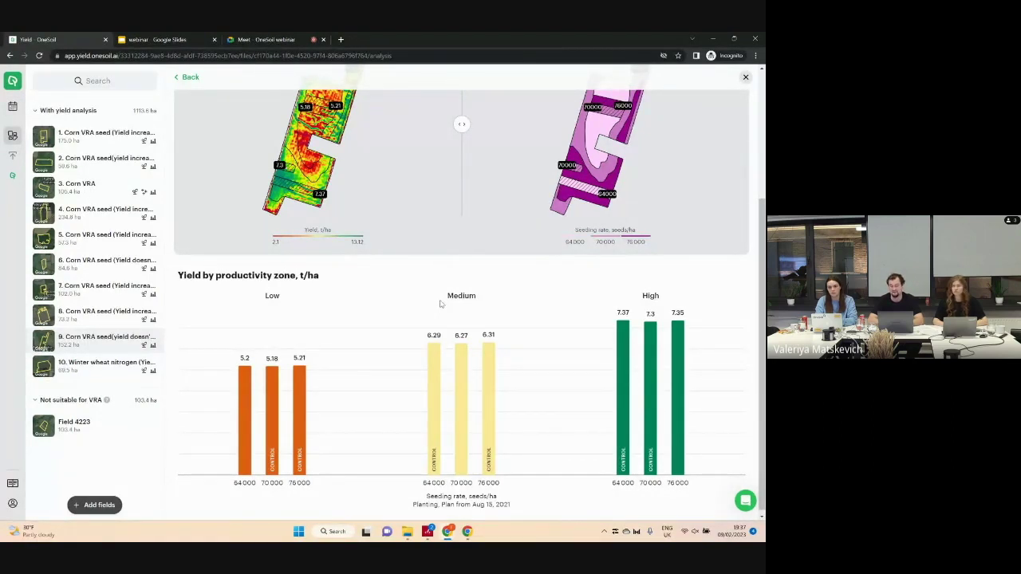
scroll(448, 269, "up", 2)
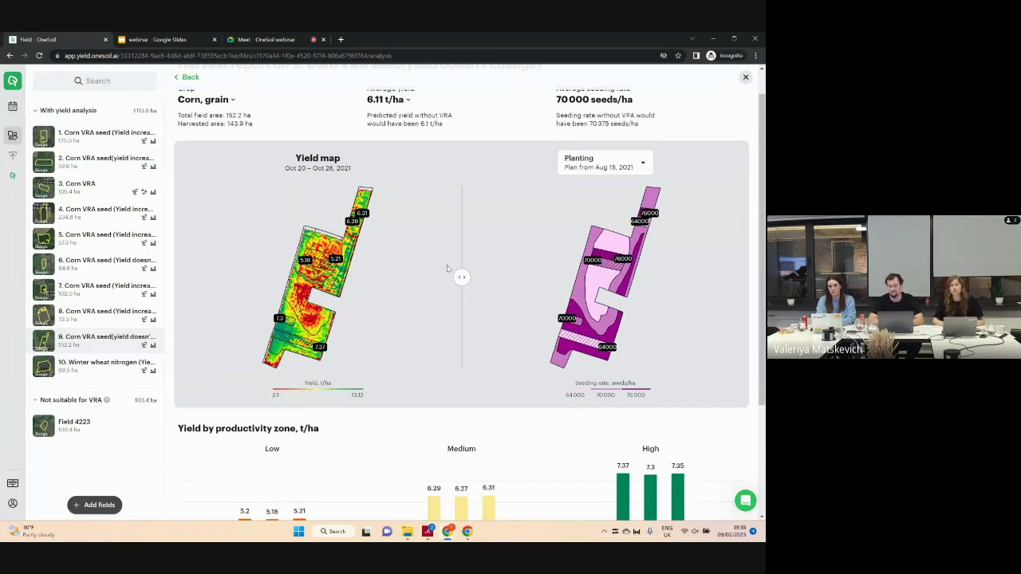
Step: Review the field report of Field 4223 with its yearly zone stability maps, then switch to the webinar slide presentation
left_click(72, 425)
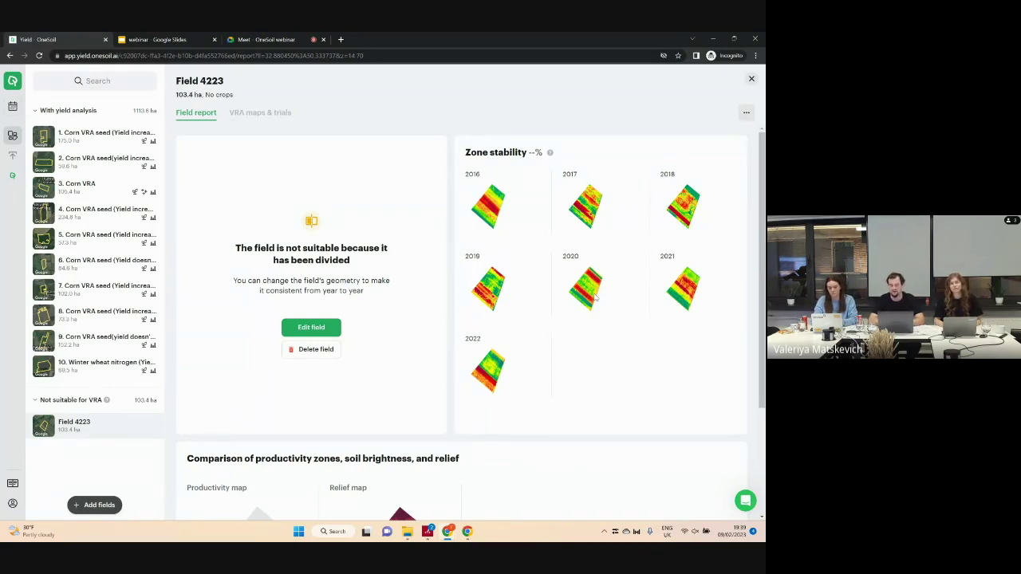
scroll(519, 221, "down", 1)
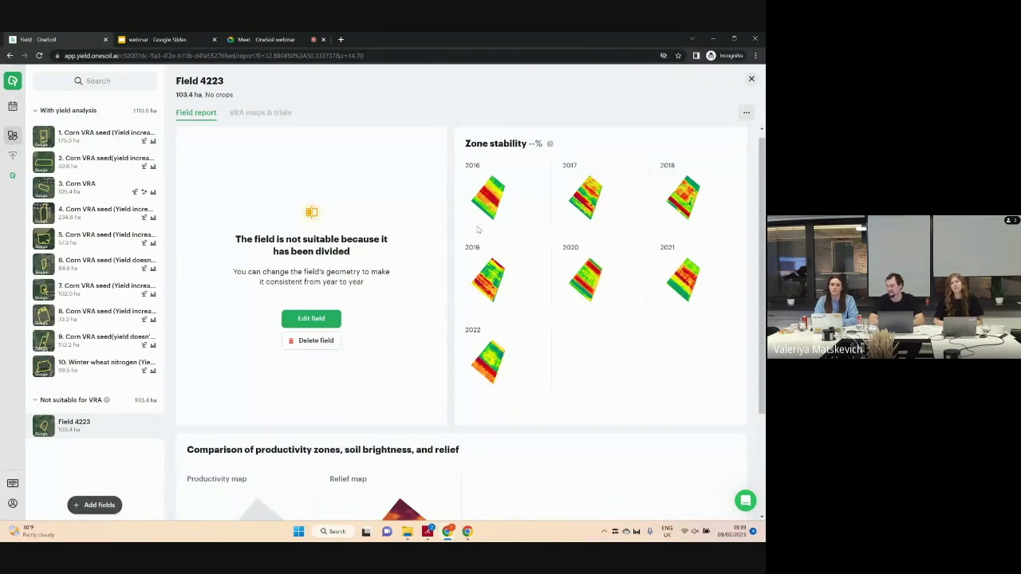
key("alt+Tab")
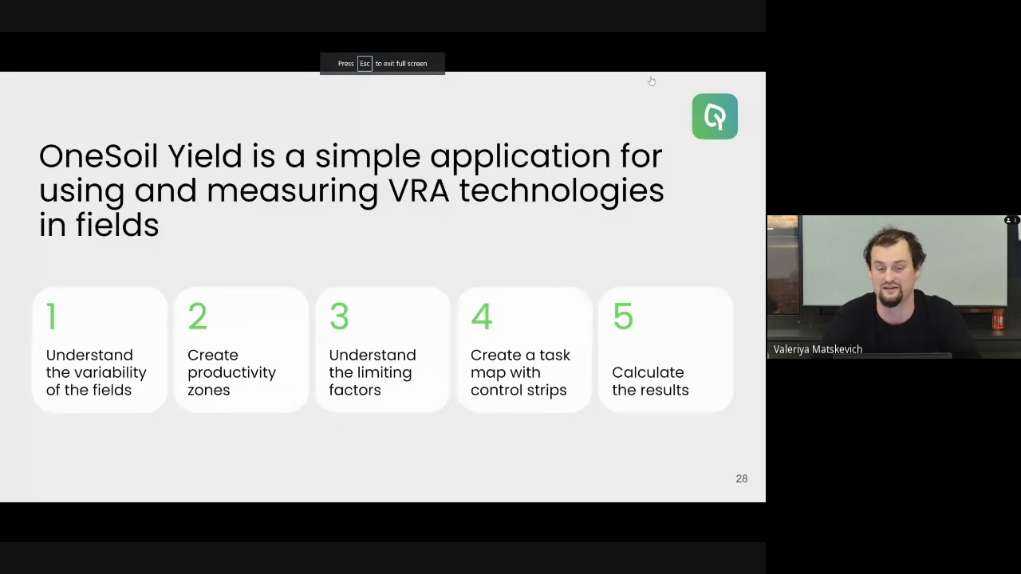